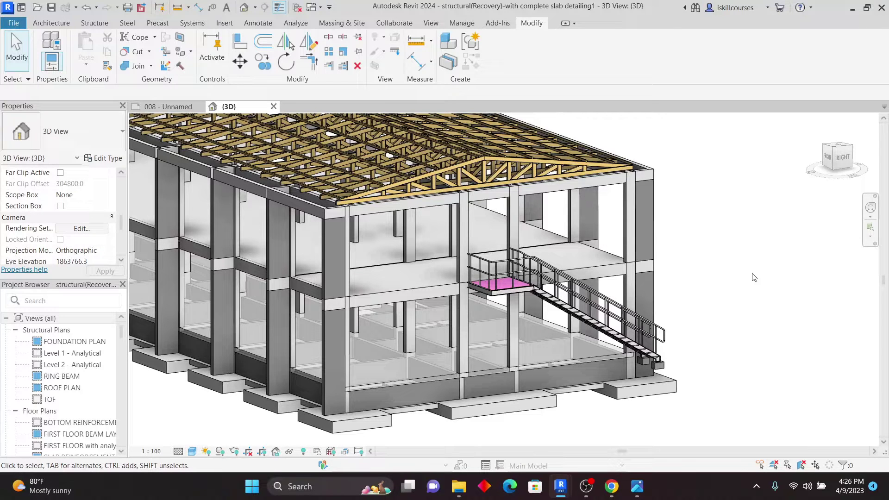
Step: Check the Join geometry options, then view the reference image Switch 1`.png
scroll(646, 285, "up", 3)
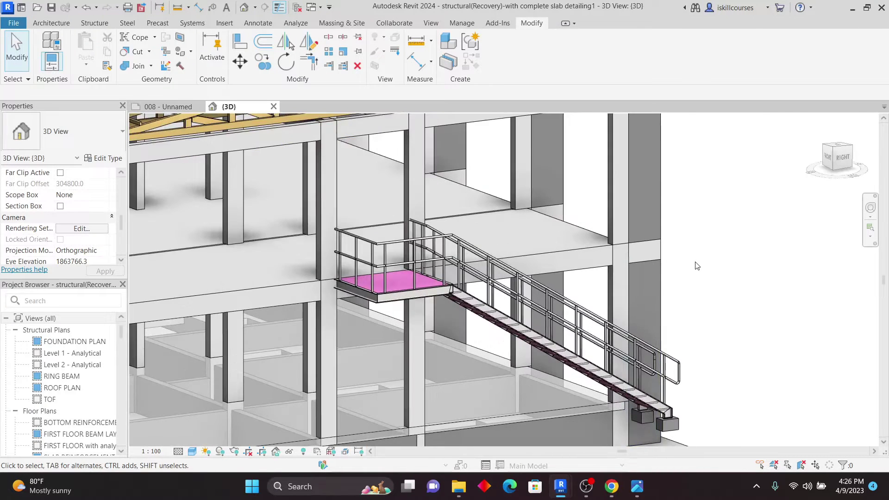
scroll(697, 266, "down", 3)
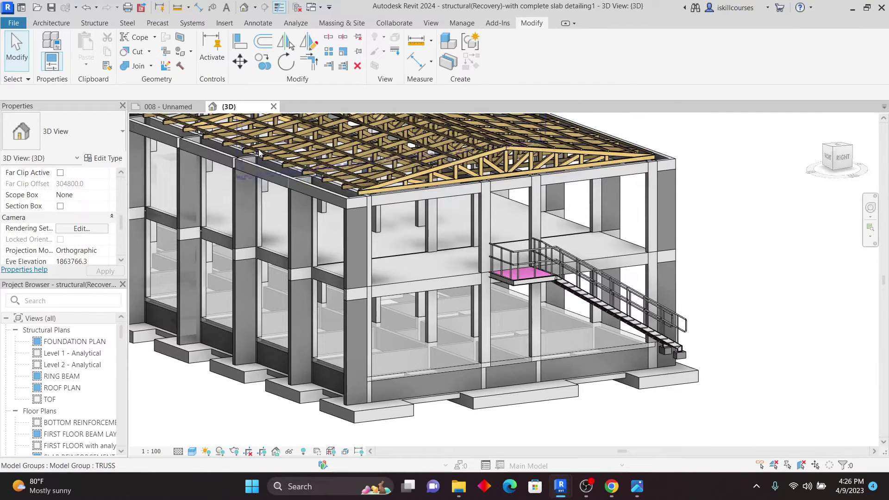
left_click(150, 65)
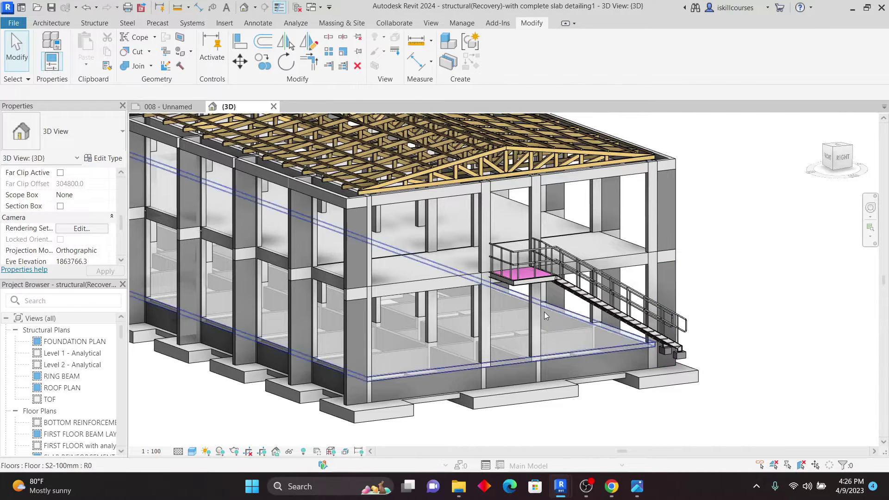
scroll(544, 315, "down", 3)
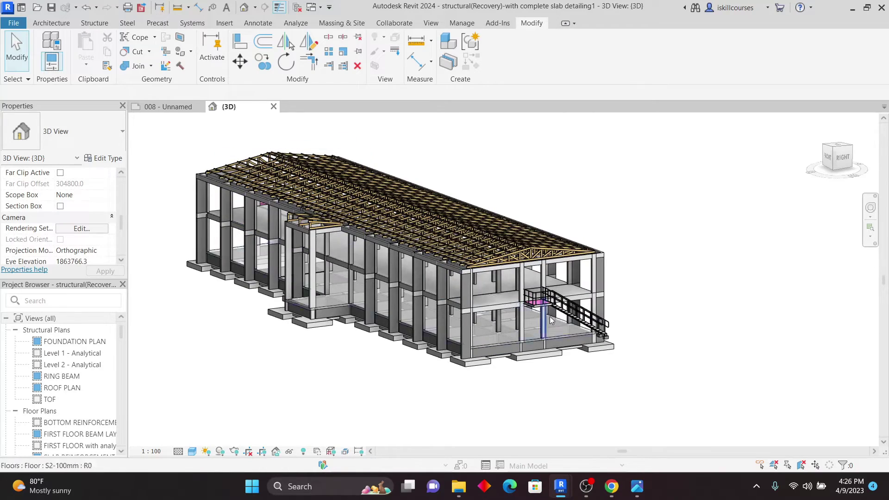
scroll(574, 341, "up", 3)
scroll(568, 332, "down", 5)
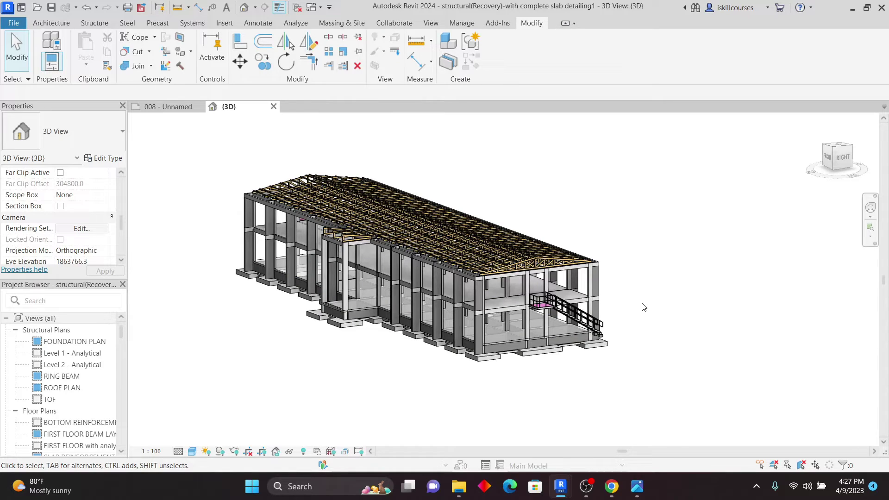
scroll(537, 304, "up", 5)
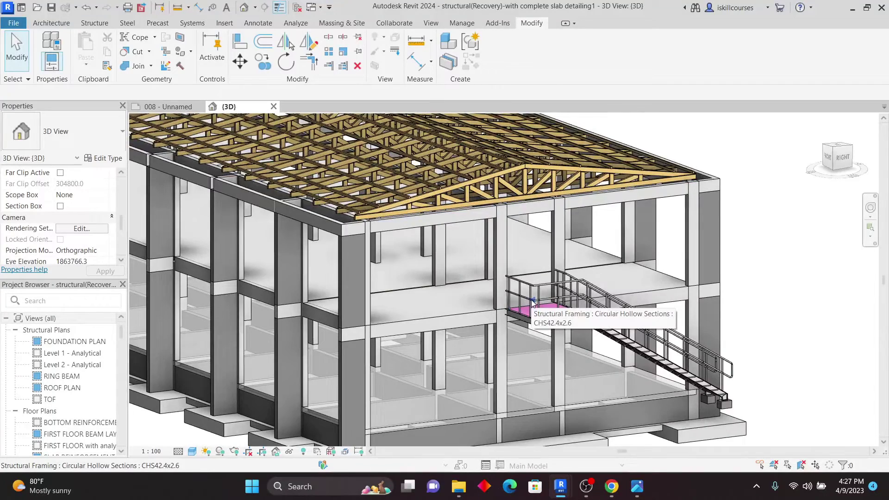
scroll(532, 308, "down", 2)
scroll(533, 309, "down", 4)
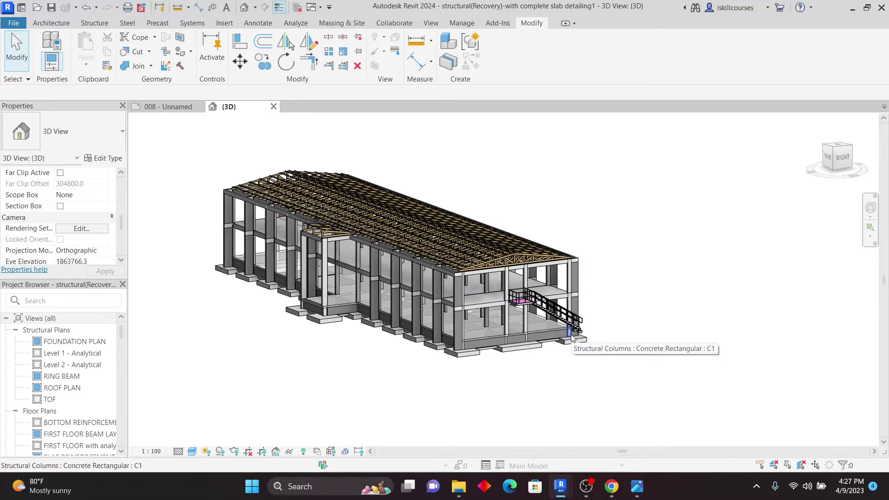
scroll(506, 311, "up", 2)
scroll(506, 311, "up", 2)
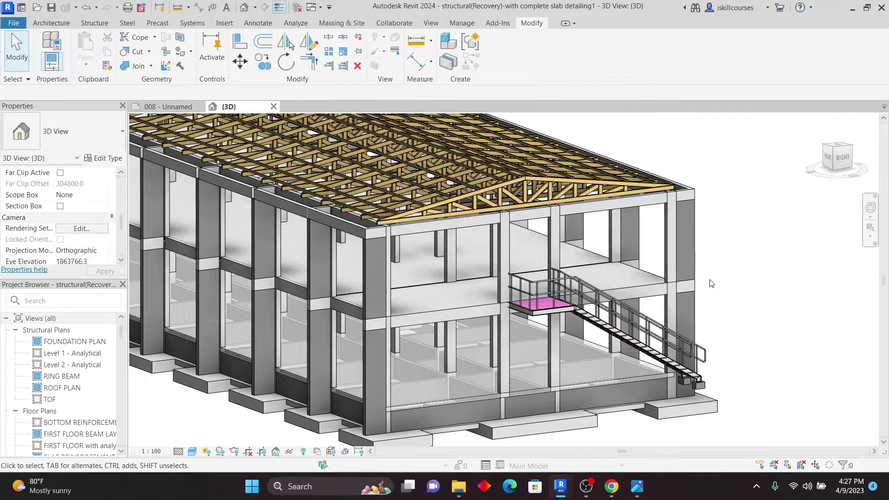
mouse_move(637, 486)
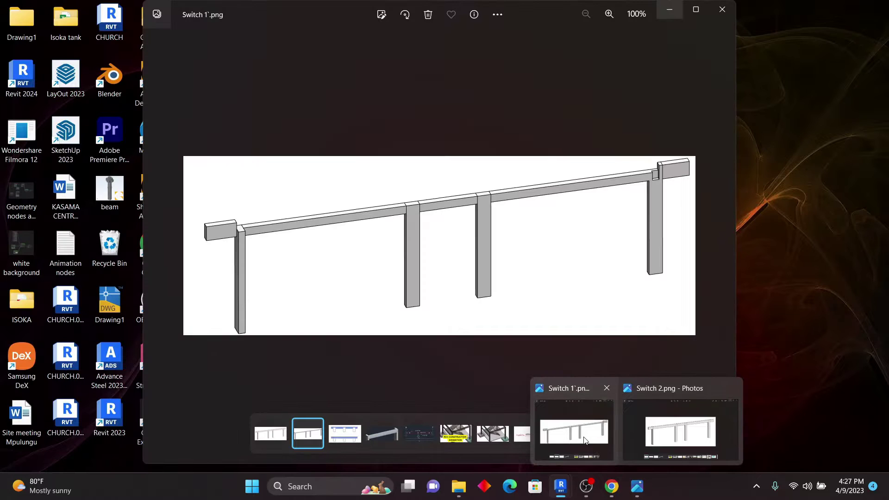
left_click(588, 443)
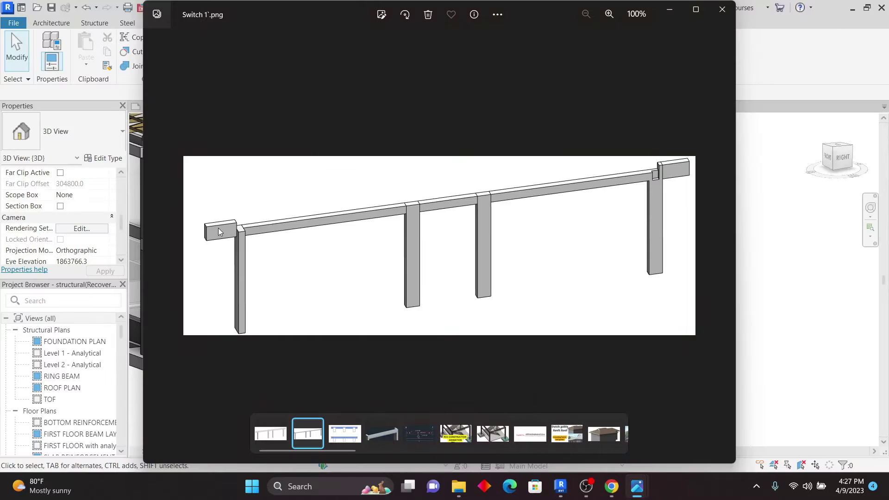
Step: Compare against reference image Switch 2.png, then return to the structural model
scroll(657, 79, "up", 2)
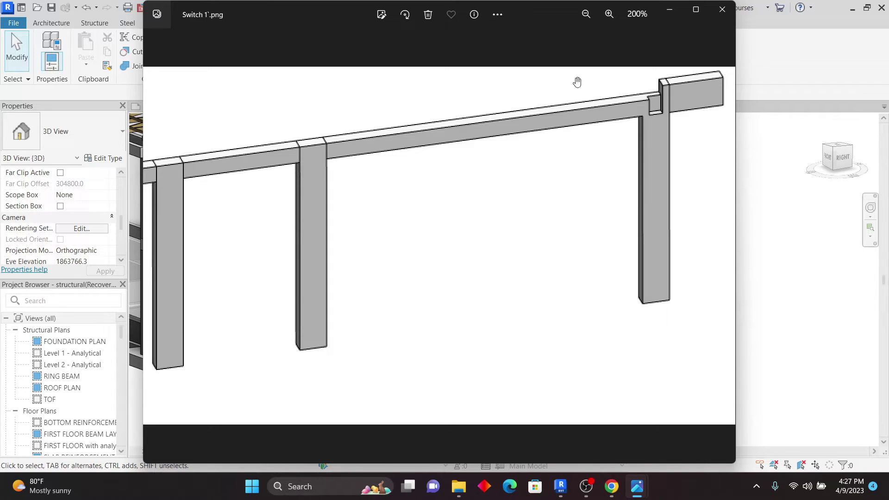
scroll(648, 195, "down", 2)
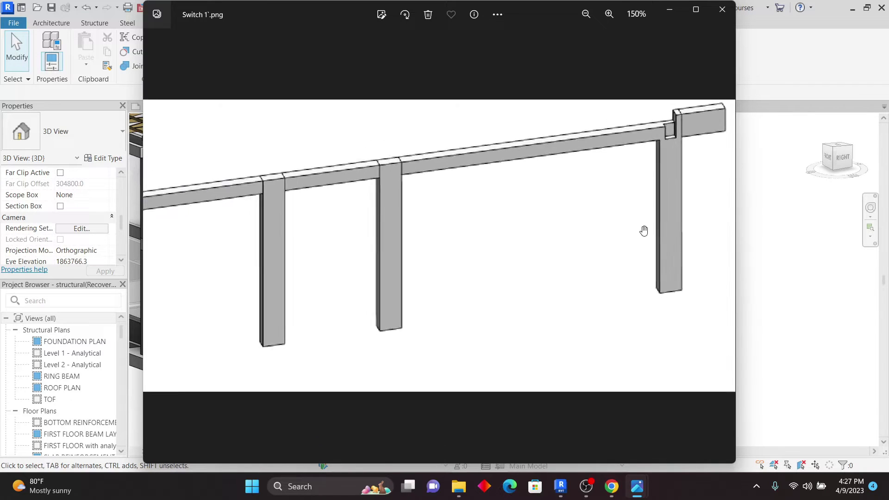
mouse_move(638, 486)
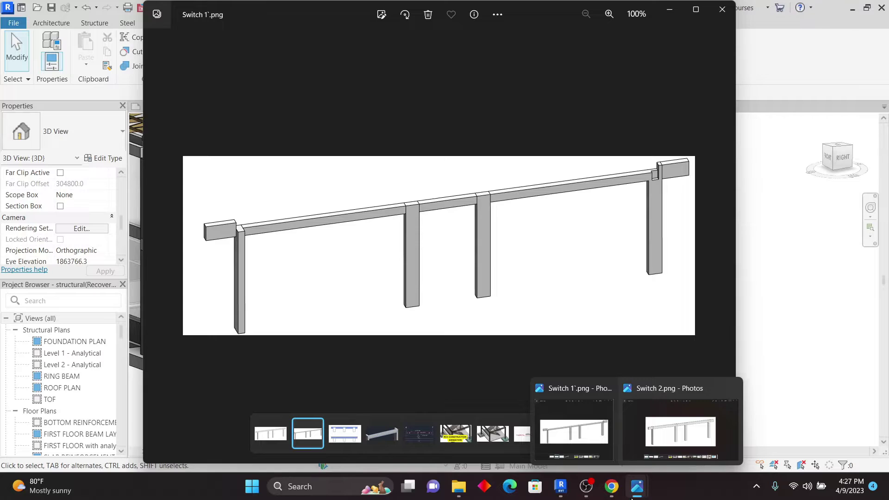
left_click(684, 419)
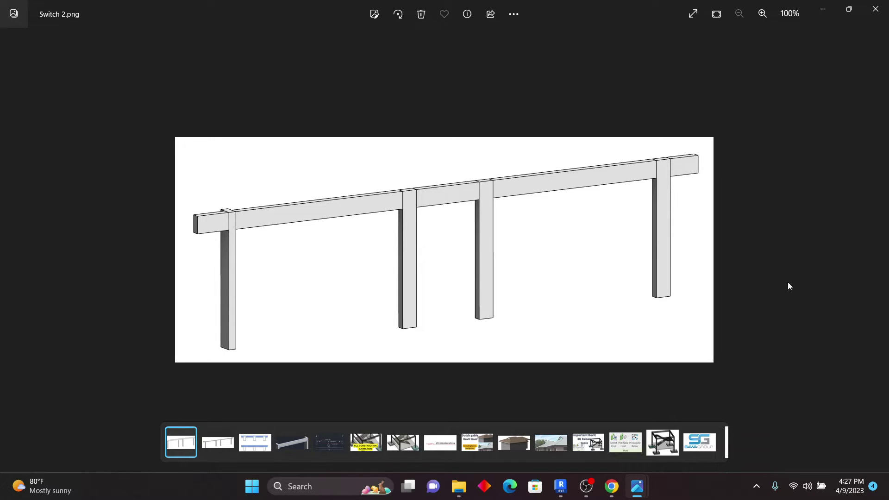
mouse_move(643, 486)
mouse_move(558, 497)
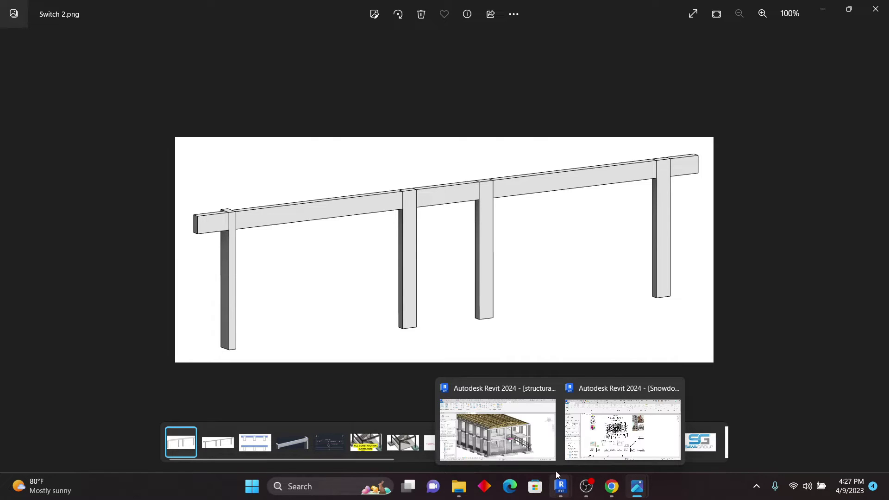
left_click(533, 433)
scroll(482, 260, "up", 4)
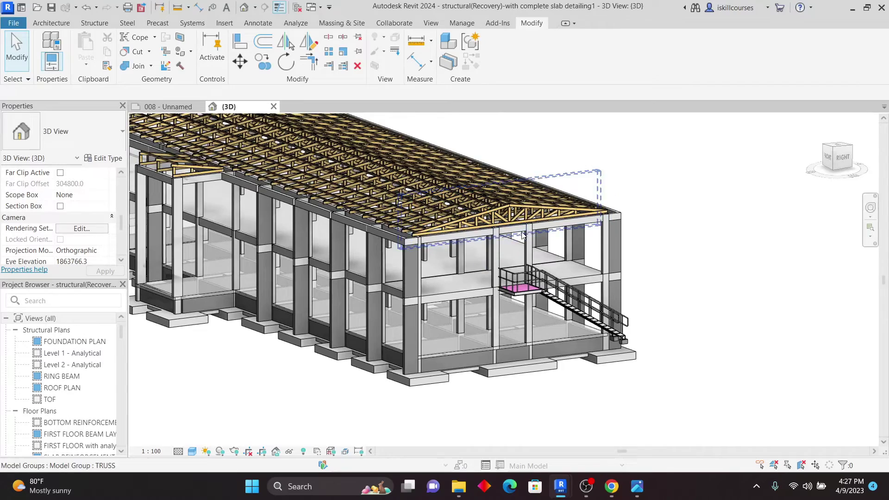
scroll(540, 239, "up", 3)
scroll(643, 220, "down", 2)
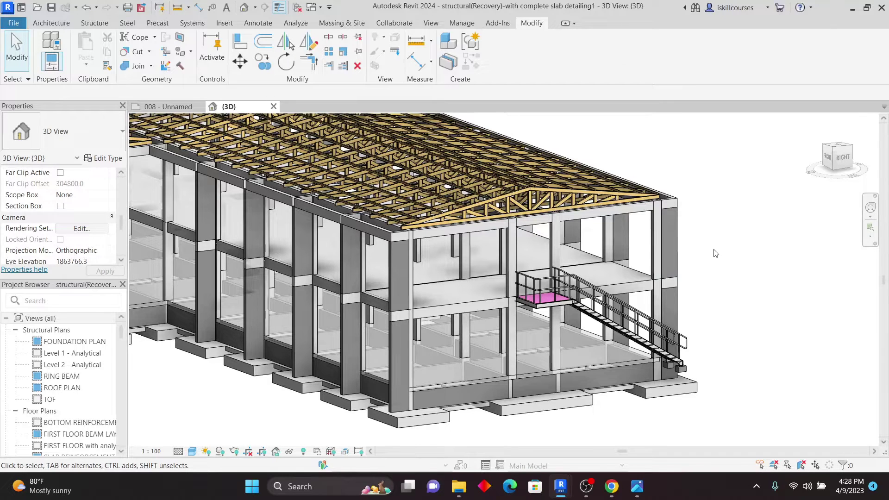
scroll(644, 347, "up", 2)
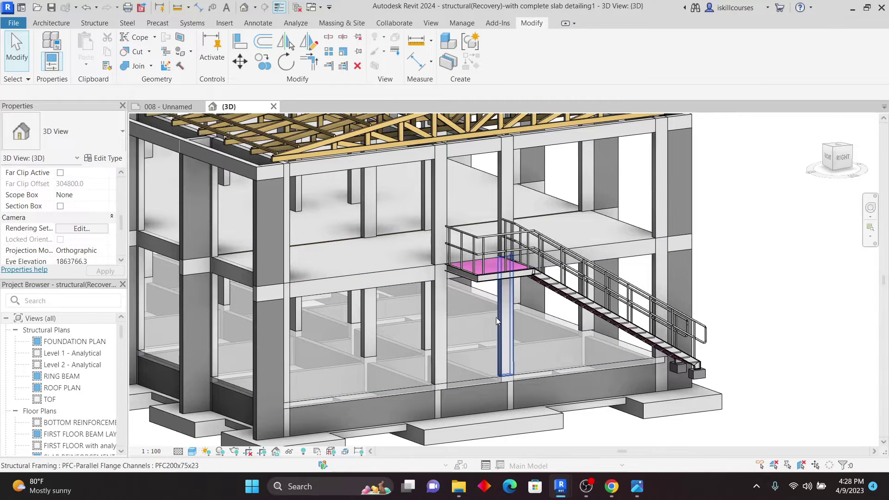
Step: Select the right-end beam, its neighbouring columns, other frame beams and the floor slab
left_click(690, 249)
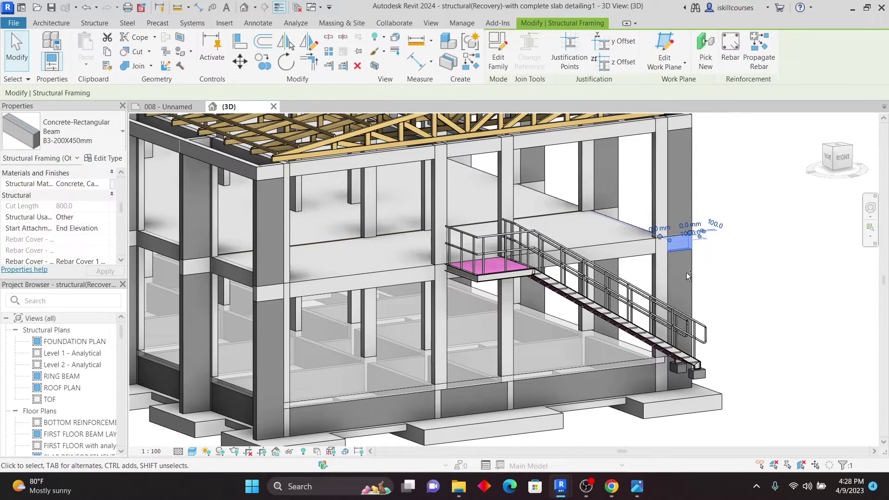
left_click(657, 272, "ctrl")
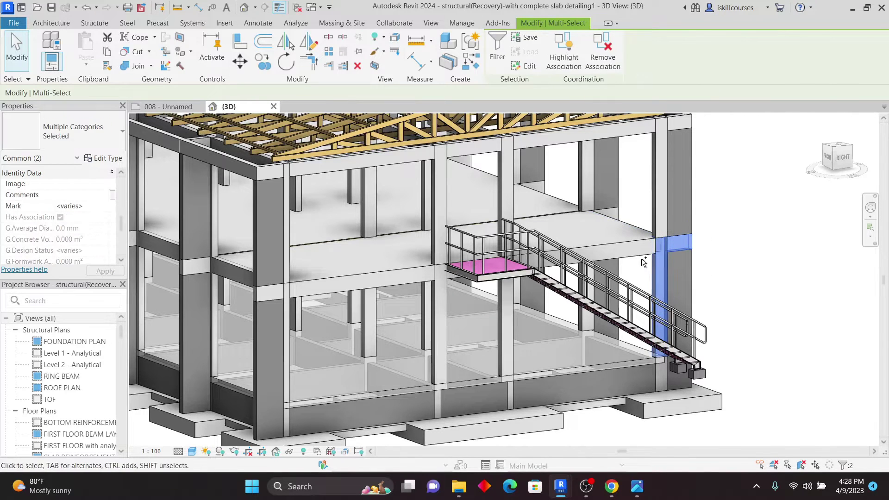
left_click(639, 251, "ctrl")
left_click(508, 317, "ctrl")
left_click(443, 310, "ctrl")
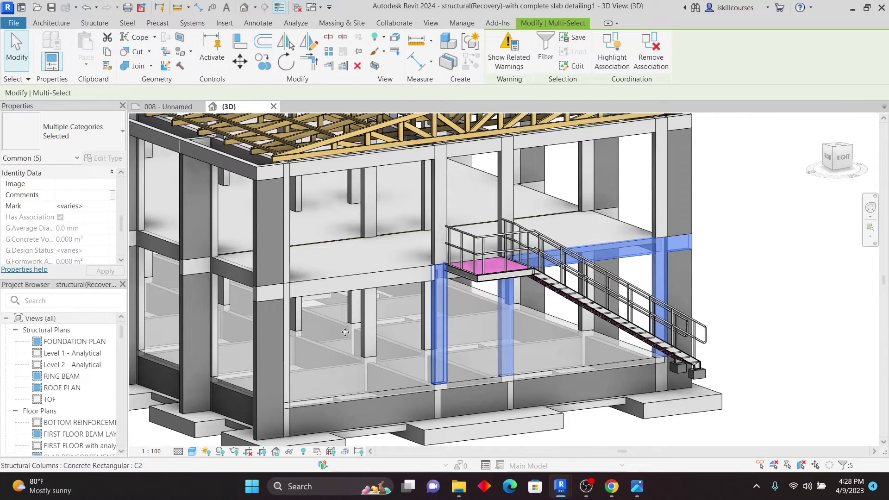
left_click(288, 342, "ctrl")
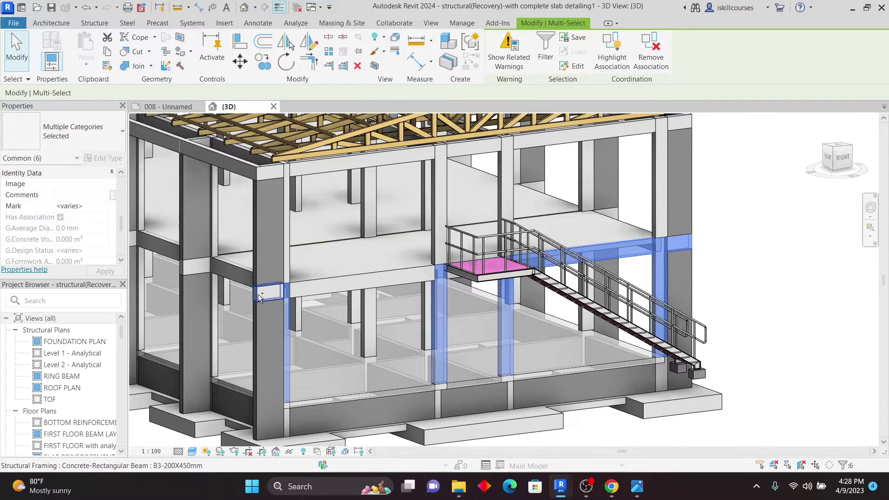
left_click(259, 298, "ctrl")
left_click(463, 304, "ctrl")
Step: Add the beam under the landing to complete the nine-element selection and recenter the frame
scroll(467, 288, "up", 2)
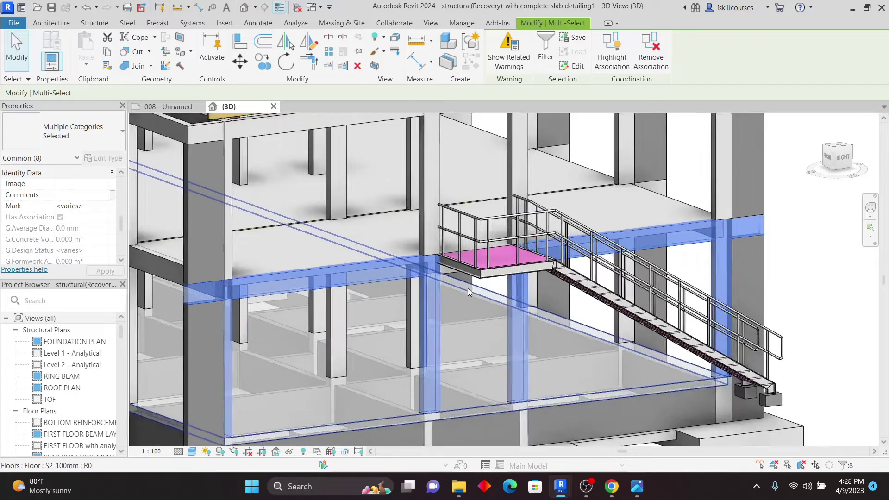
scroll(468, 288, "up", 3)
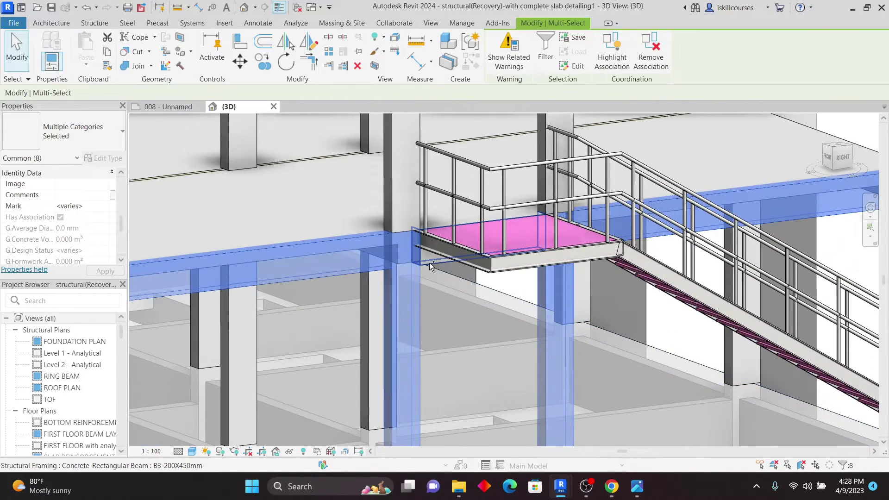
left_click(431, 264, "ctrl")
scroll(457, 292, "down", 5)
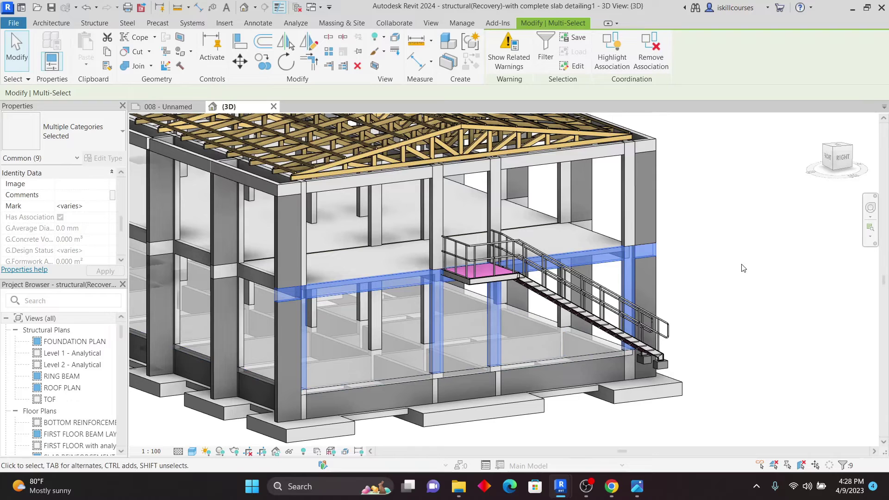
scroll(611, 307, "down", 4)
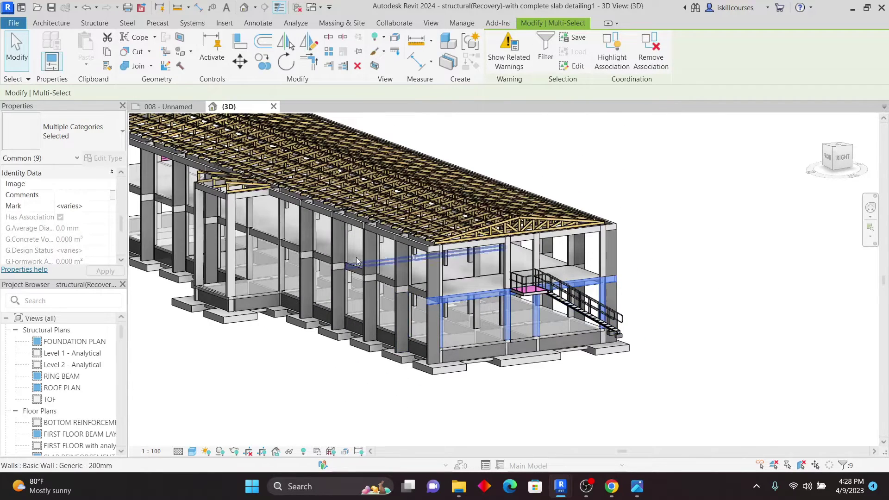
scroll(357, 261, "down", 2)
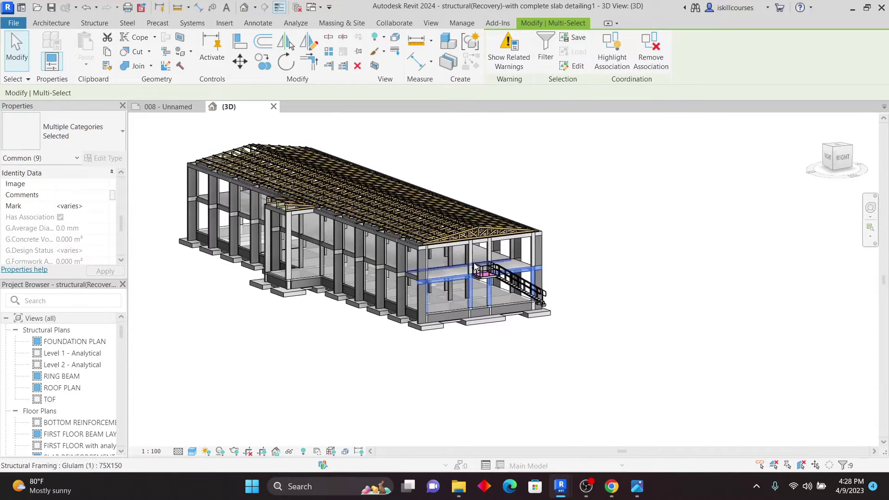
scroll(491, 289, "up", 1)
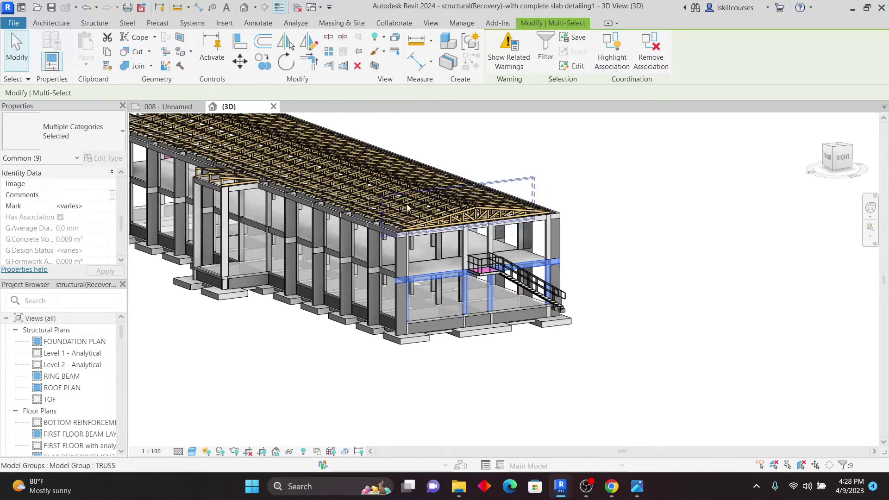
scroll(499, 304, "up", 2)
scroll(695, 293, "up", 1)
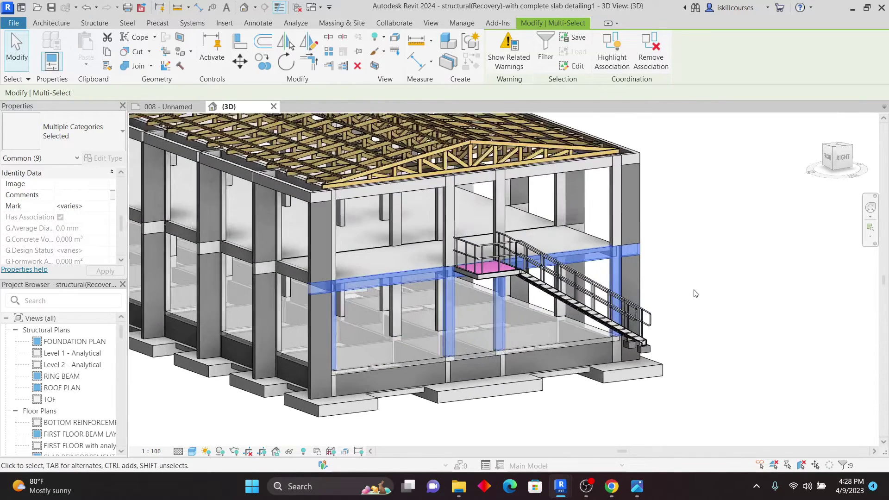
middle_click_drag(695, 293, 672, 290)
middle_click_drag(533, 278, 510, 274)
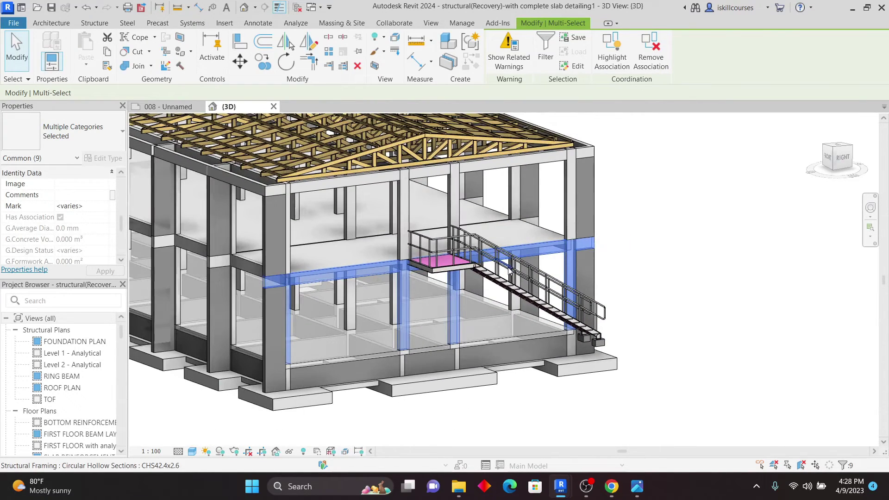
Step: Isolate the selected beams and columns with HI, then clear the selection
left_click(375, 67)
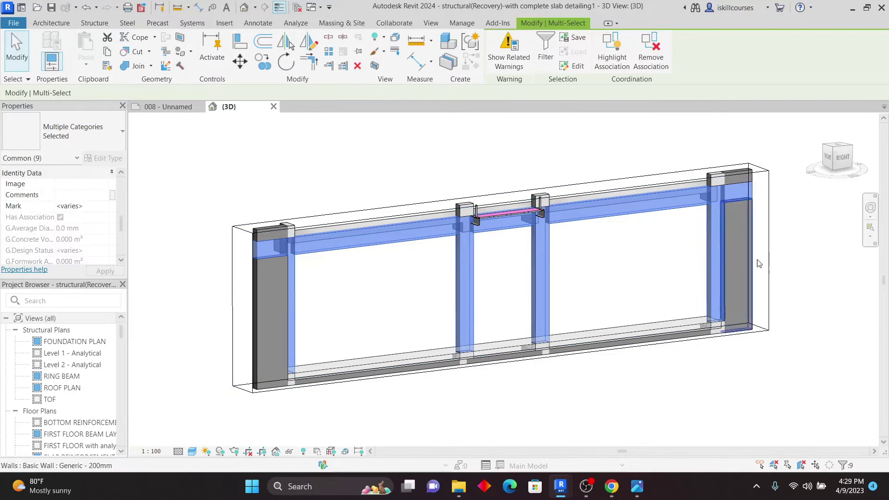
scroll(353, 245, "down", 2)
scroll(455, 197, "up", 2)
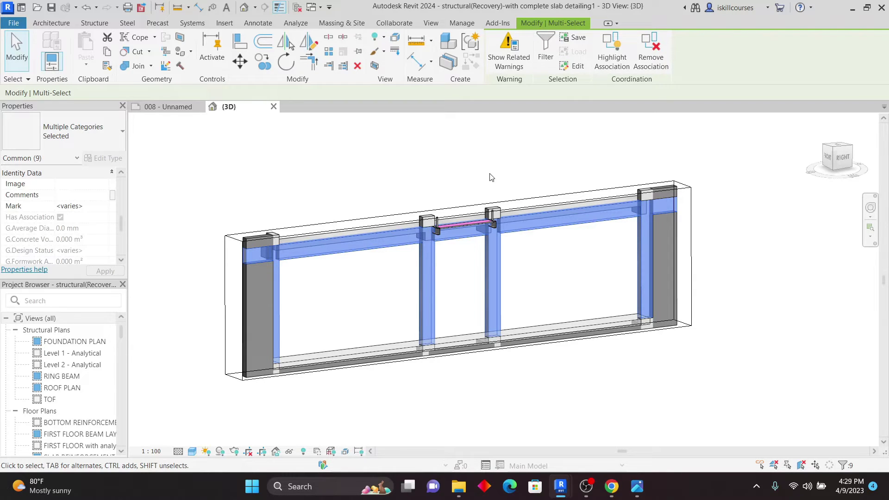
key("h")
key("i")
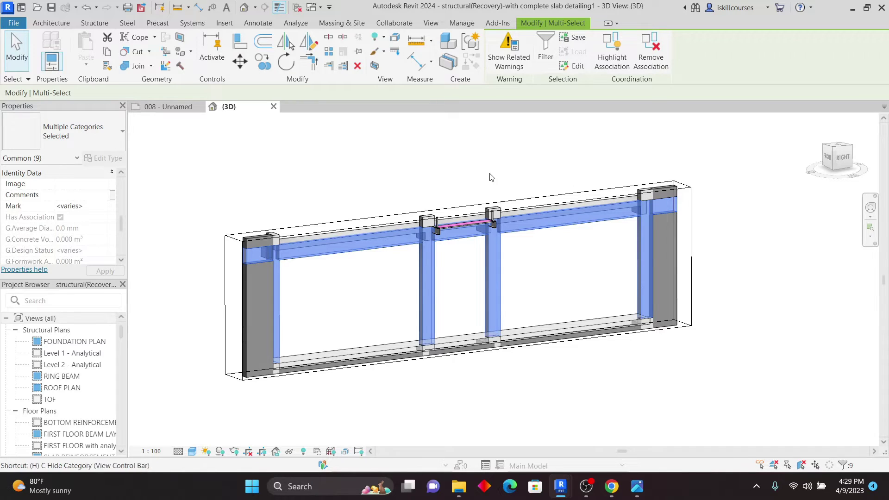
left_click(492, 177)
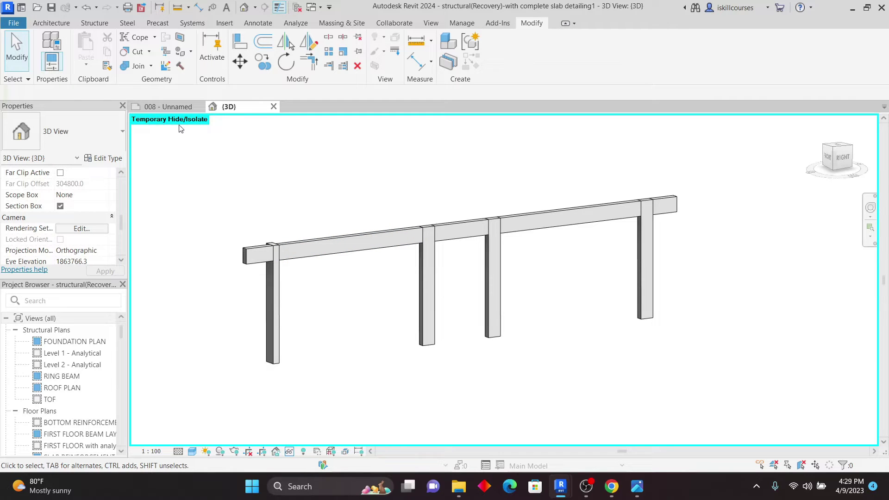
Step: Use Reset Temporary Hide/Isolate on the View Control Bar to show all hidden elements
left_click(290, 451)
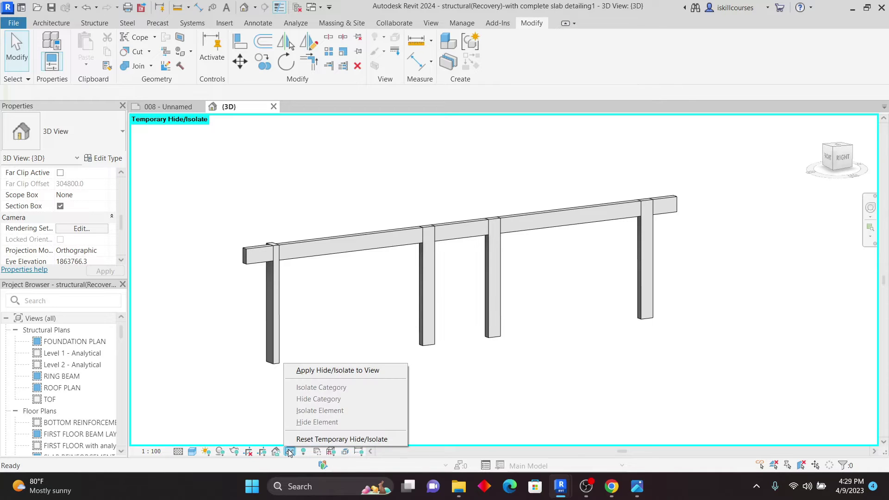
left_click(249, 402)
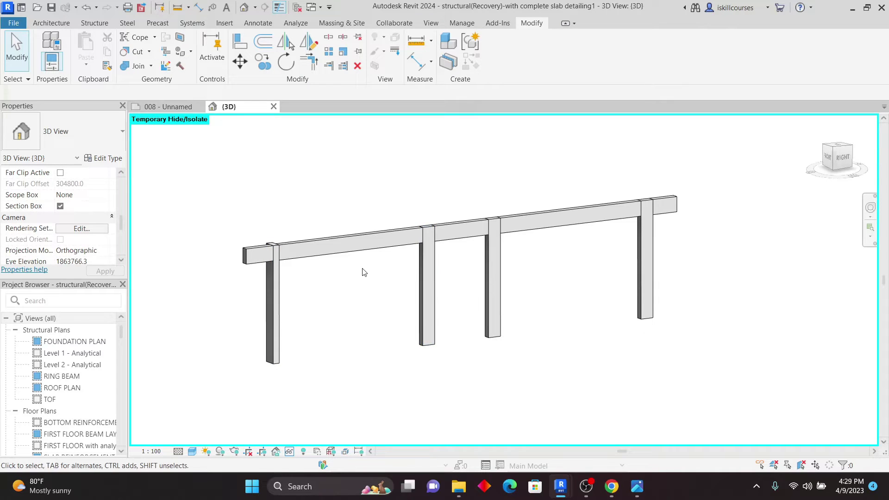
scroll(334, 260, "up", 3)
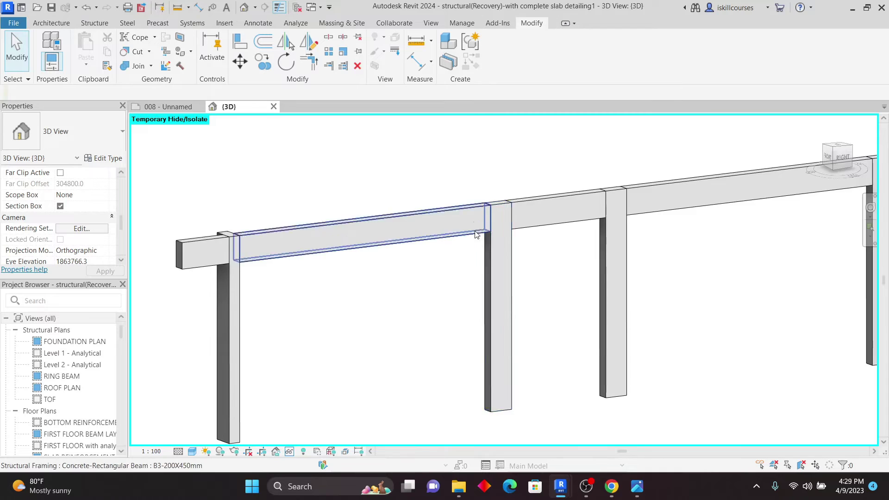
scroll(477, 235, "down", 2)
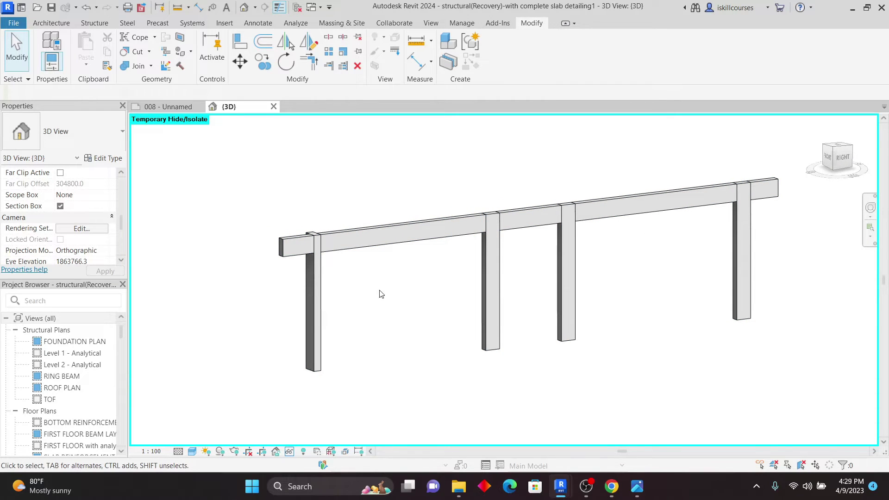
left_click(289, 452)
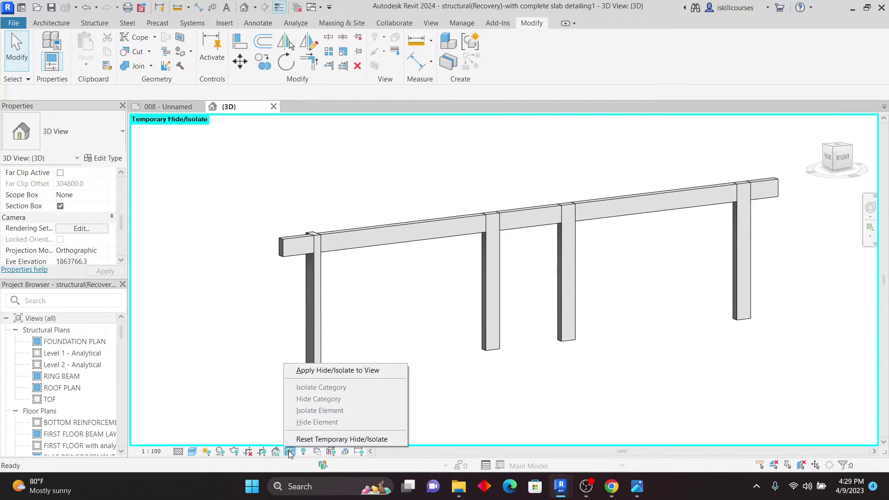
left_click(326, 440)
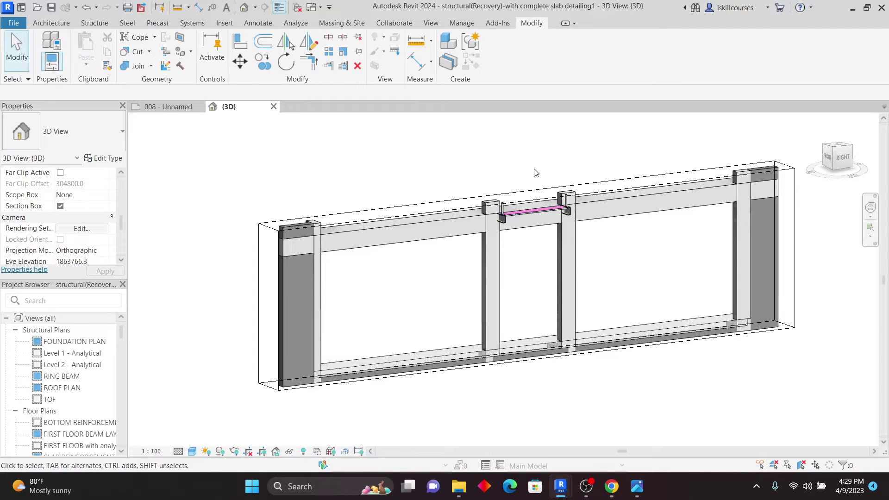
Step: Zoom out to view the full building with its steel stair and roof trusses
scroll(359, 339, "down", 2)
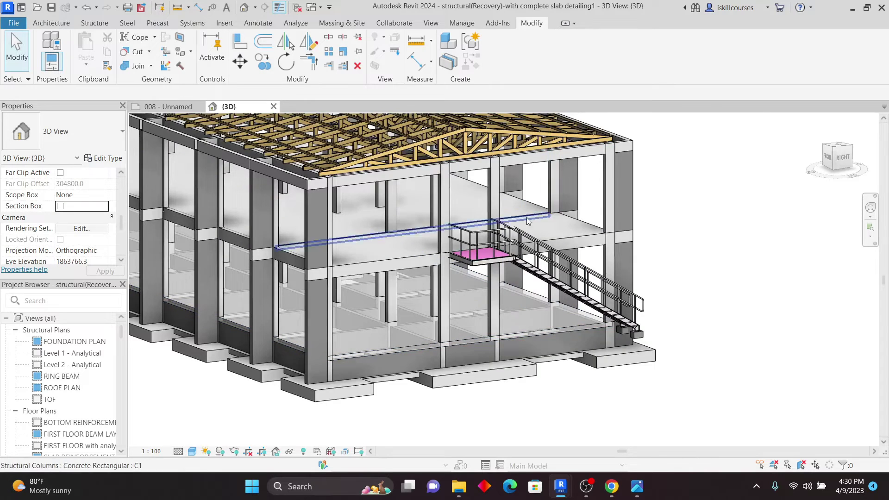
scroll(550, 302, "down", 3)
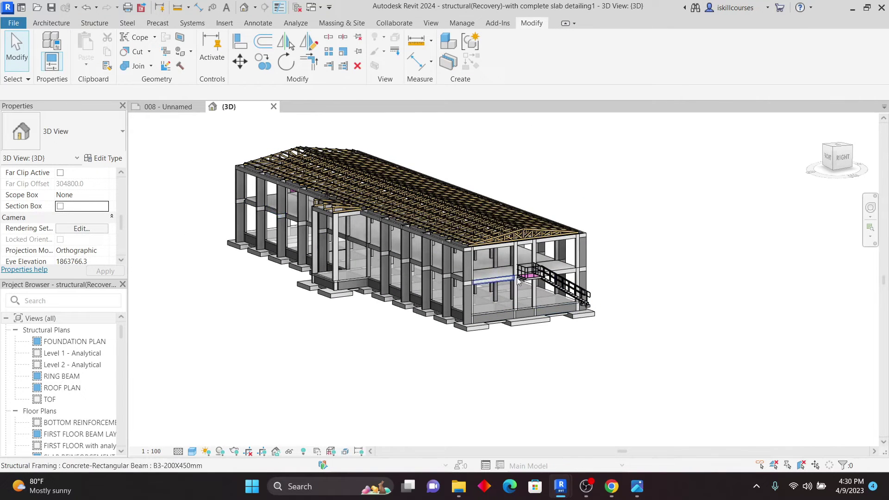
Step: View the stair from the opposite side and select the short beam by the corner column
middle_click_drag(266, 340, 580, 361, "shift")
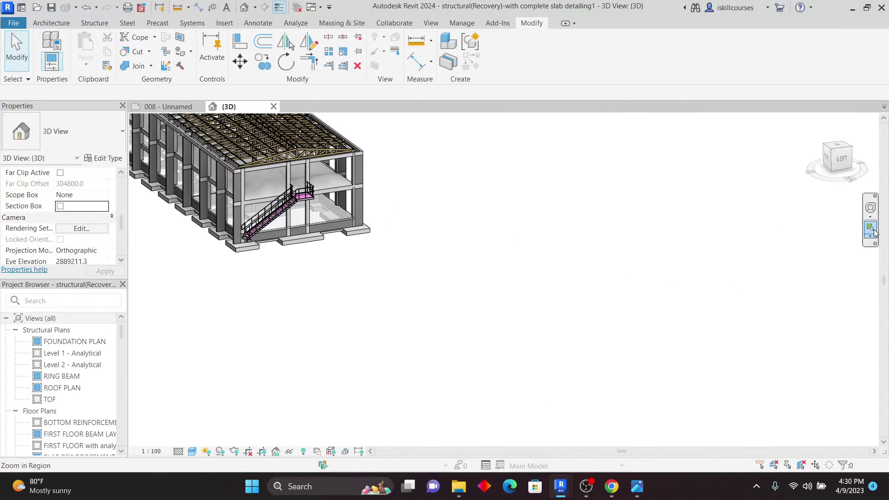
left_click(870, 209)
left_click_drag(421, 361, 636, 405)
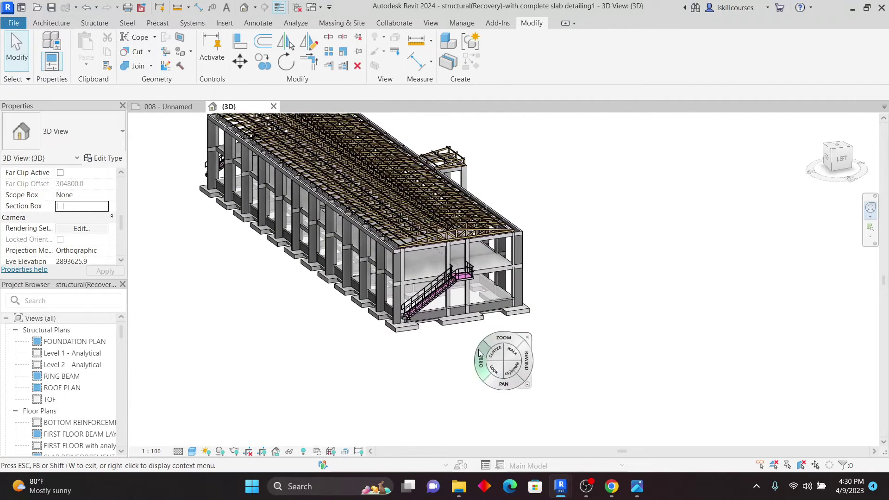
left_click(527, 338)
scroll(440, 287, "up", 5)
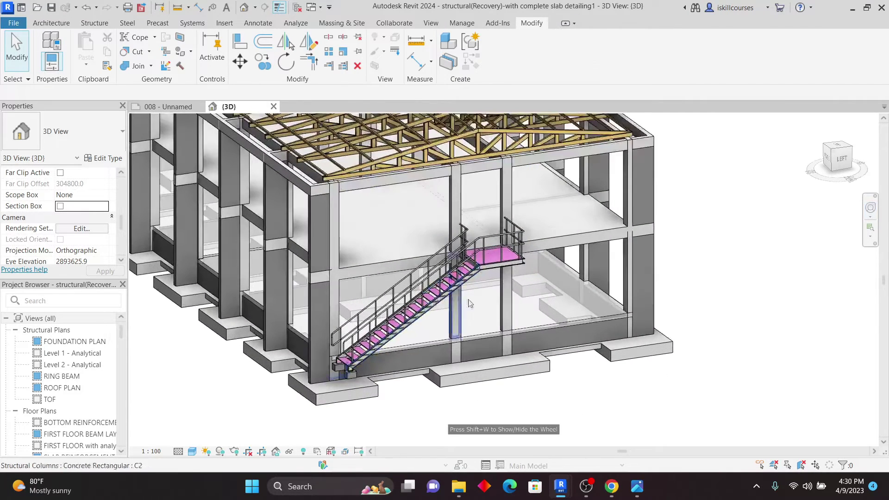
left_click(645, 231)
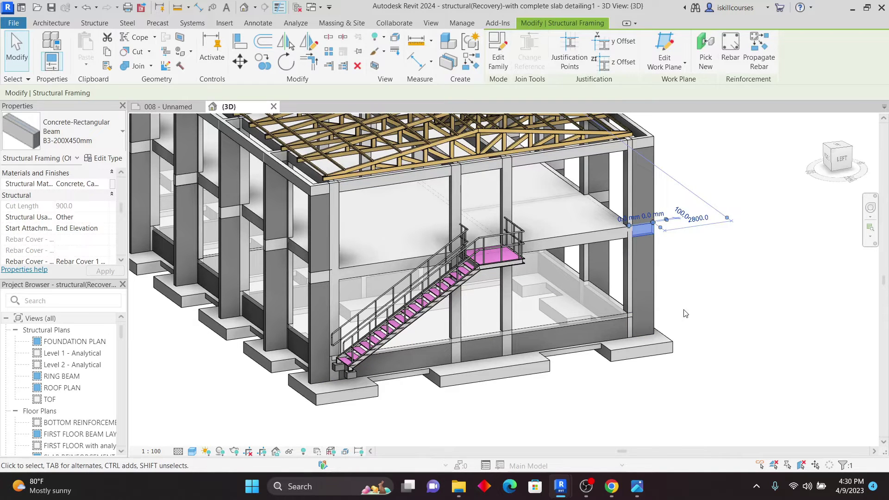
Step: Add the corner column, long edge beam, three columns and front beams, totalling nine elements
left_click(628, 266, "ctrl")
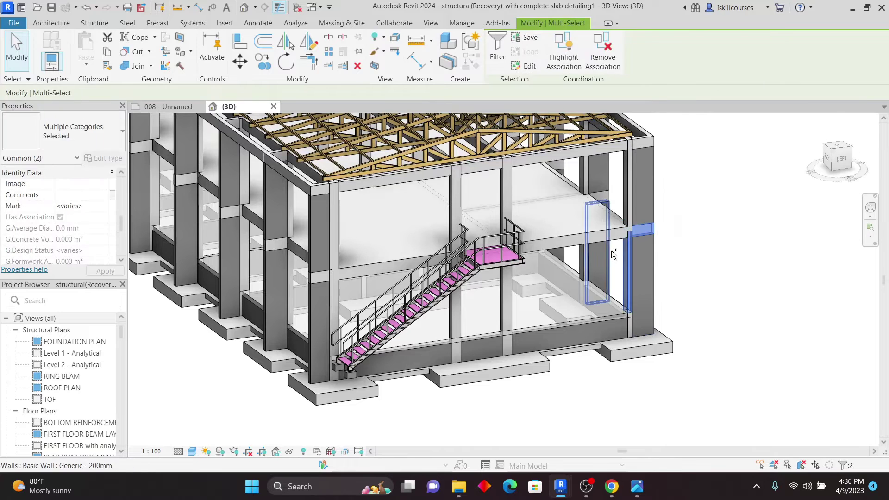
left_click(611, 235, "ctrl")
left_click(506, 286, "ctrl")
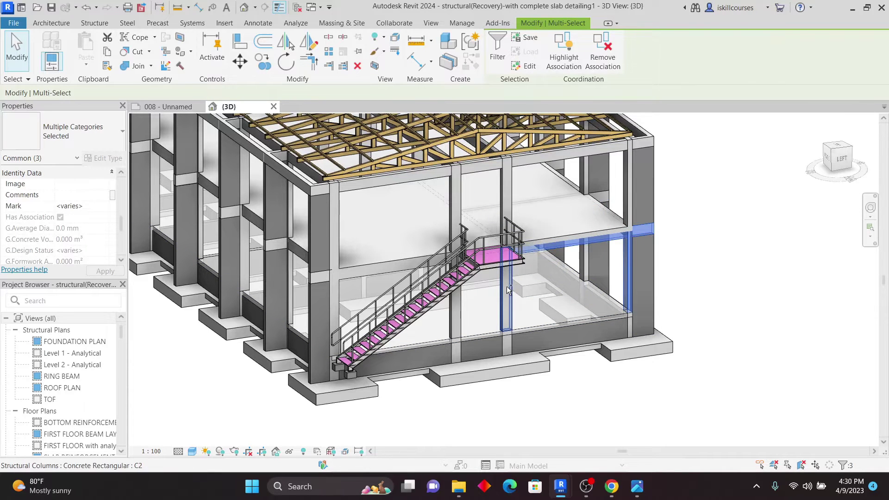
left_click(453, 303, "ctrl")
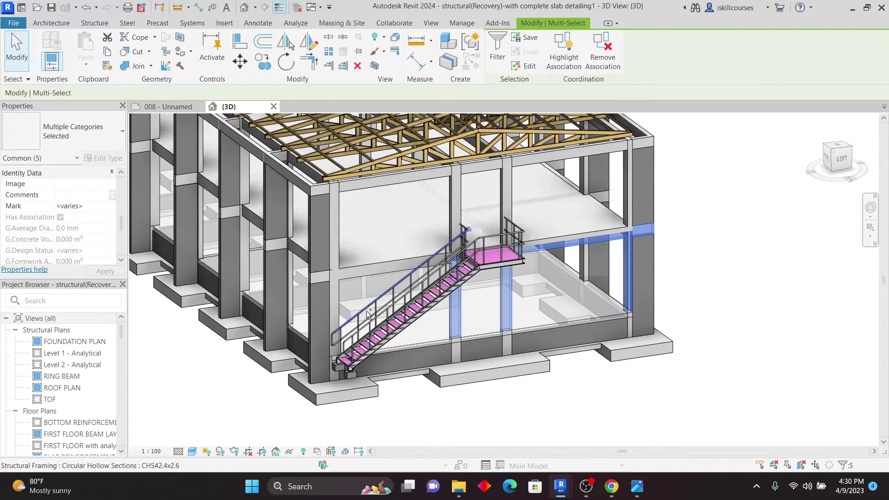
left_click(336, 317, "ctrl")
left_click(323, 283, "ctrl")
left_click(371, 272, "ctrl")
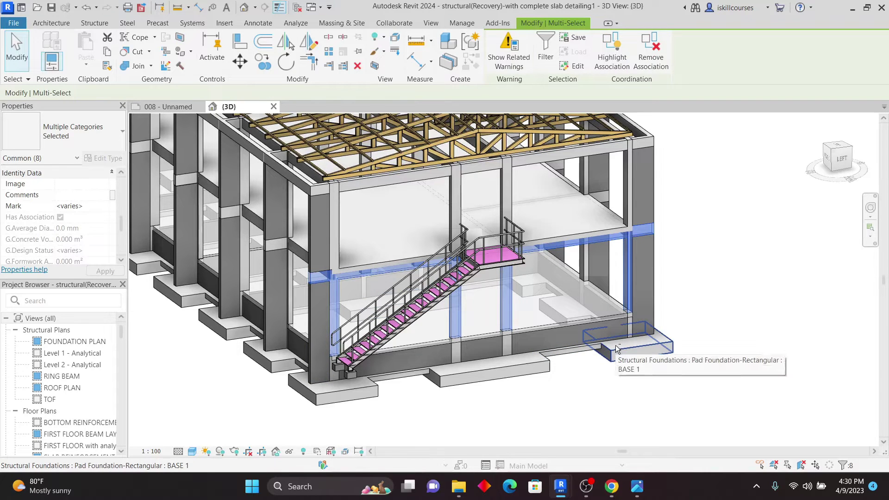
middle_click_drag(616, 348, 625, 245, "shift")
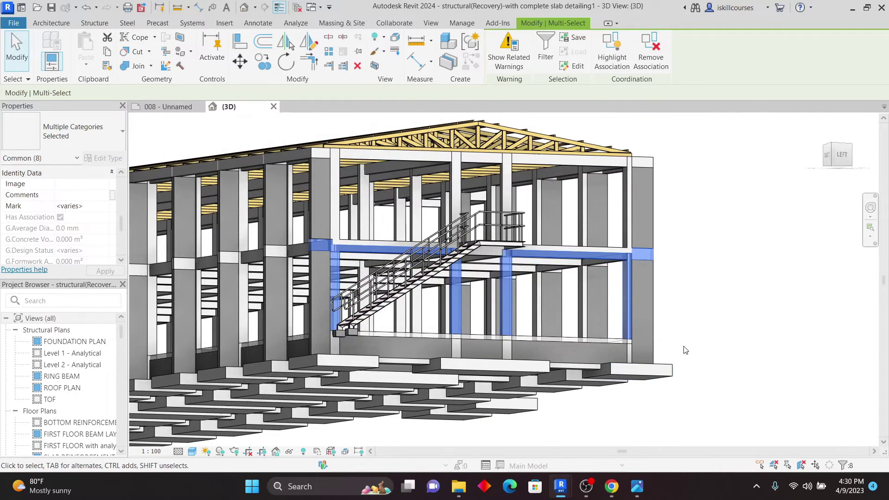
left_click(485, 253, "ctrl")
Step: Isolate the nine frame members with HI and orbit them into an isometric view
key("h")
key("i")
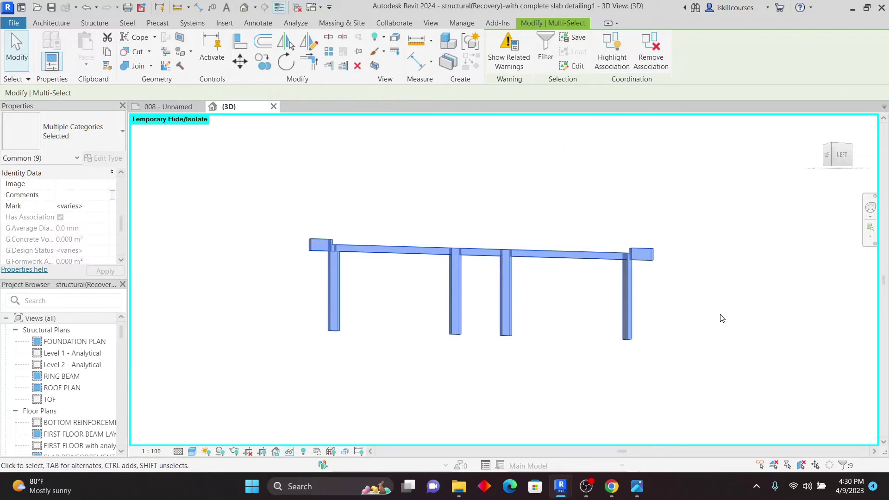
left_click(562, 220)
scroll(562, 220, "down", 1)
middle_click_drag(581, 181, 608, 218, "shift")
scroll(569, 262, "up", 3)
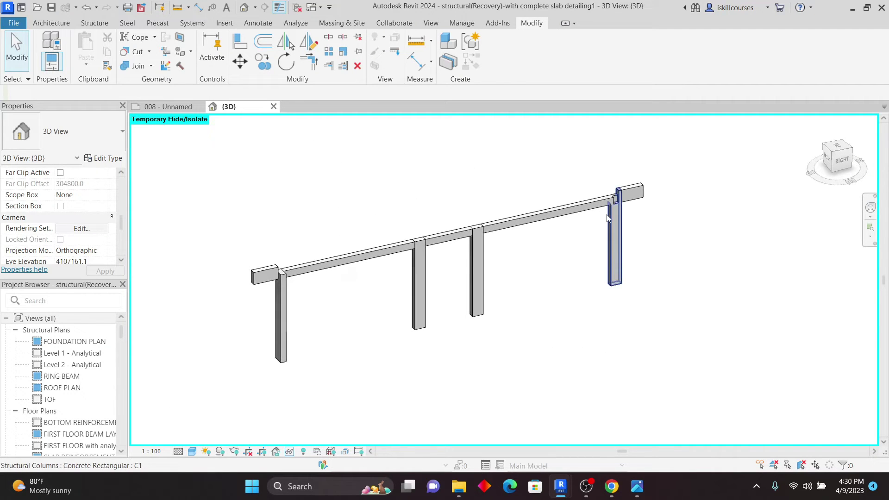
scroll(608, 218, "up", 2)
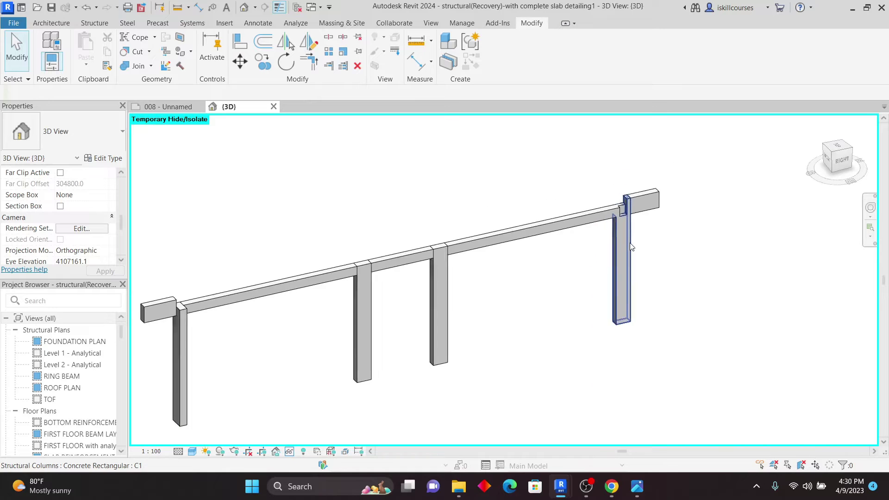
Step: Reset Temporary Hide/Isolate to bring the full building back into view
scroll(631, 247, "down", 2)
scroll(387, 283, "up", 5)
scroll(380, 281, "down", 5)
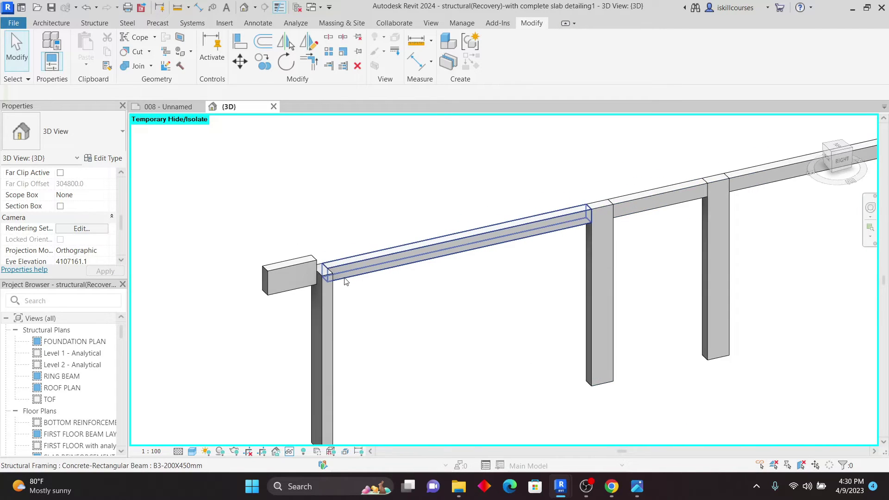
left_click(289, 452)
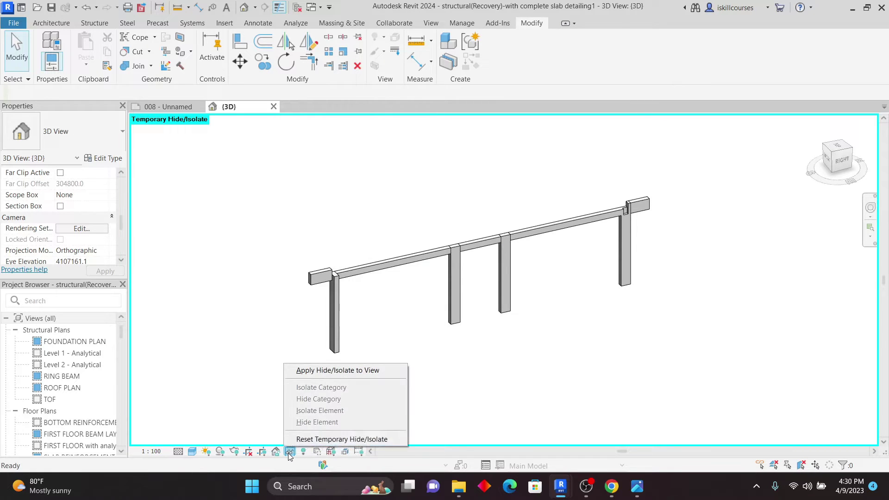
left_click(334, 439)
scroll(342, 233, "down", 3)
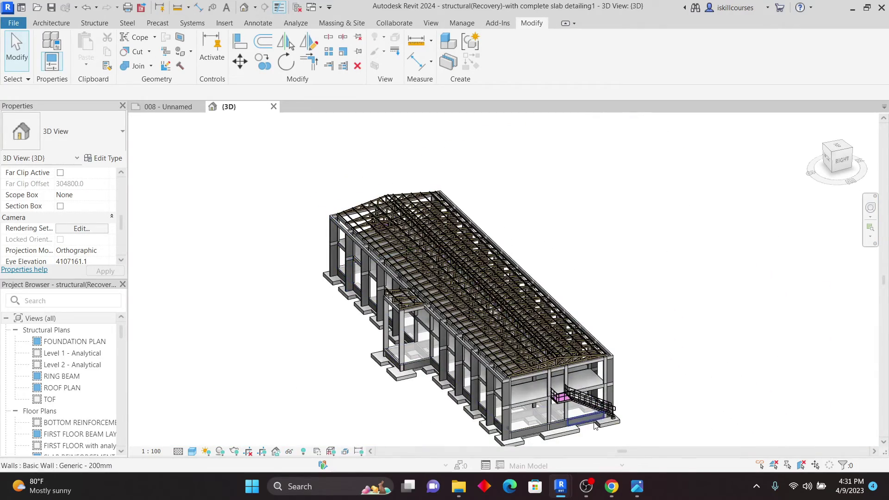
scroll(602, 424, "up", 3)
scroll(602, 424, "up", 4)
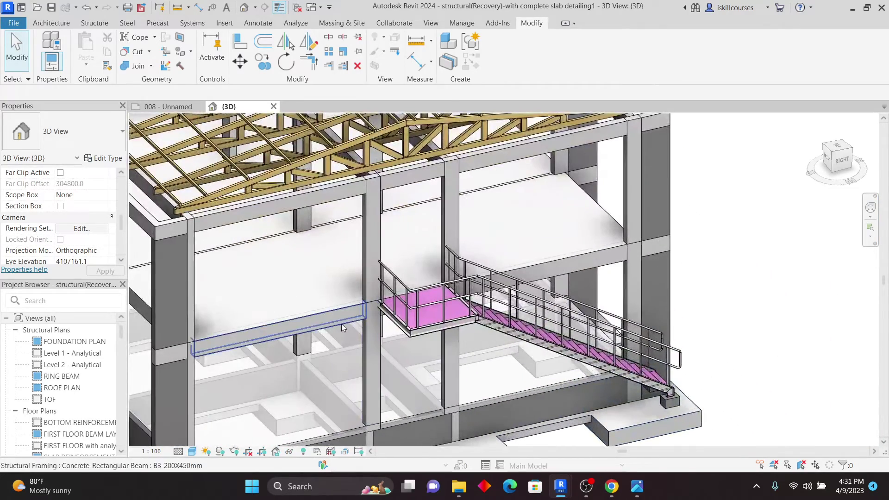
left_click(350, 325)
left_click(556, 266)
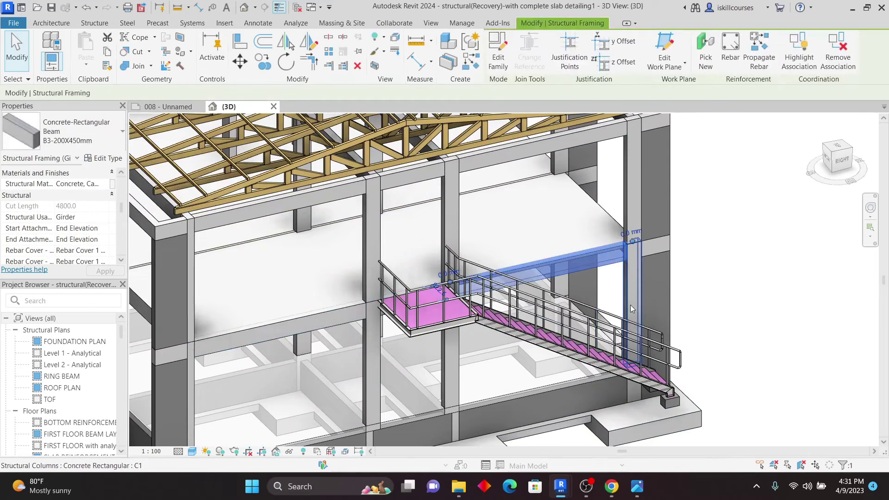
middle_click(633, 313)
middle_click_drag(335, 346, 704, 357, "shift")
scroll(754, 323, "up", 6)
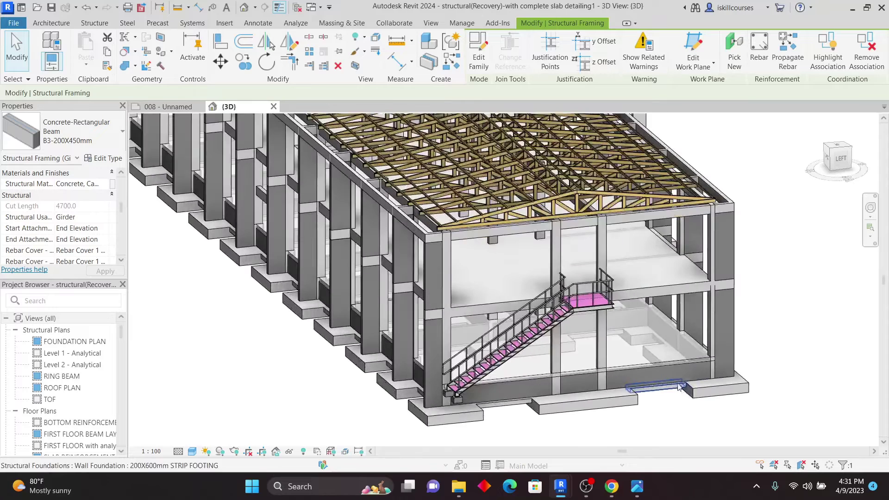
key("Escape")
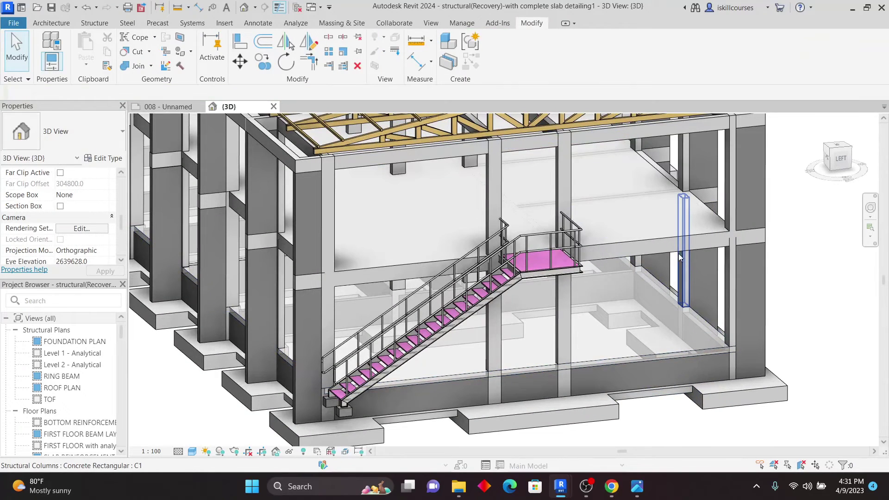
left_click(676, 243)
scroll(669, 247, "up", 2)
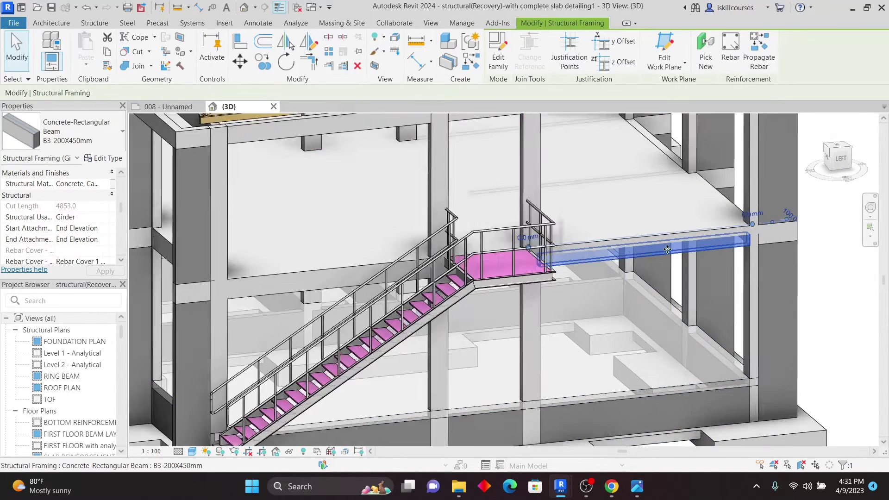
scroll(668, 249, "up", 3)
scroll(551, 275, "down", 5)
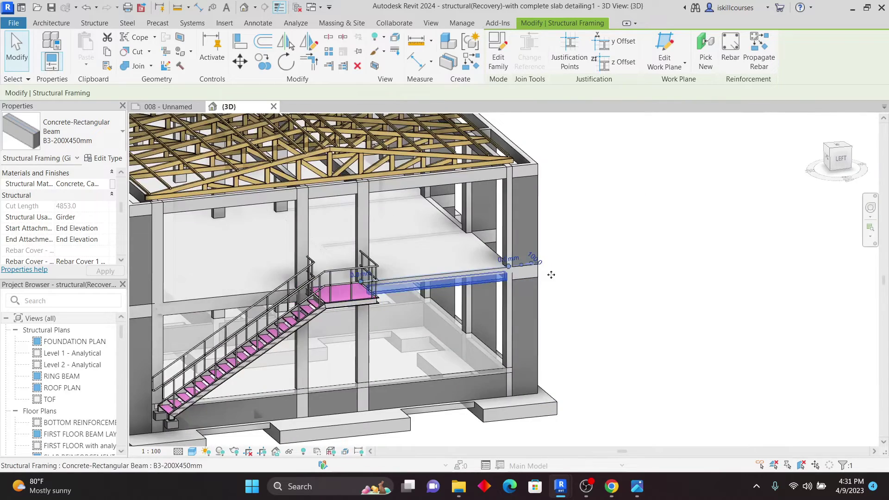
key("Escape")
scroll(561, 298, "up", 3)
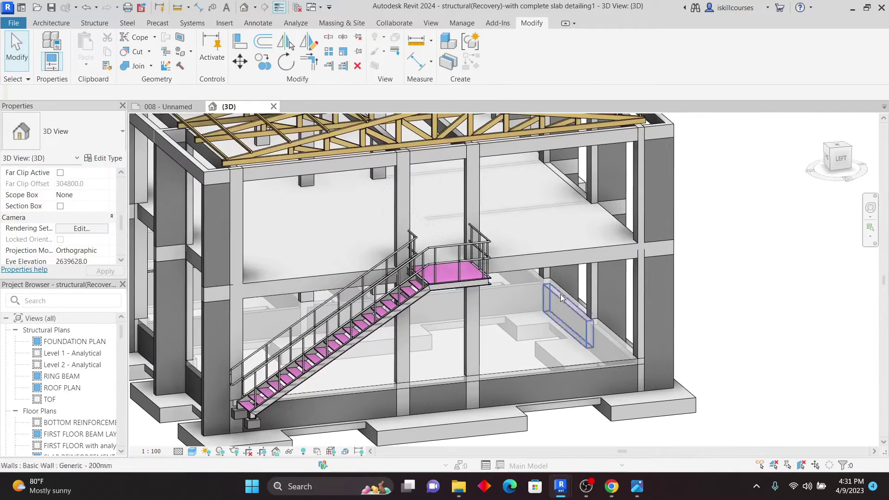
left_click(630, 235)
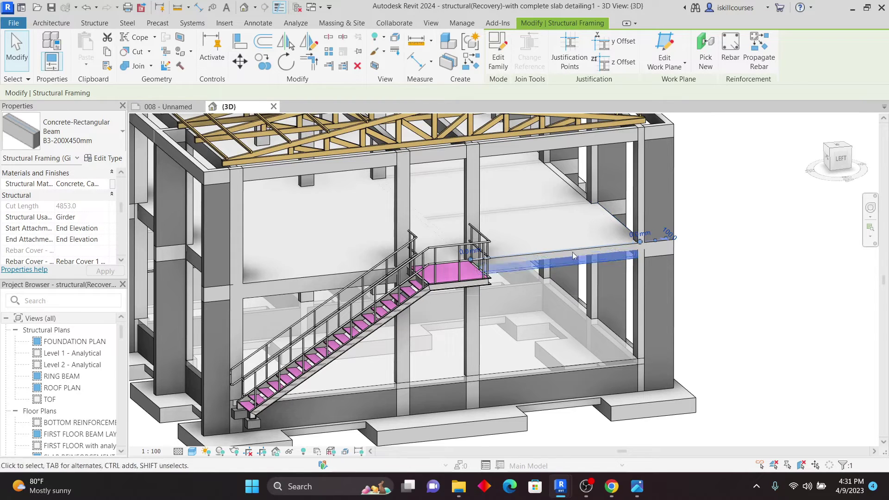
key("Escape")
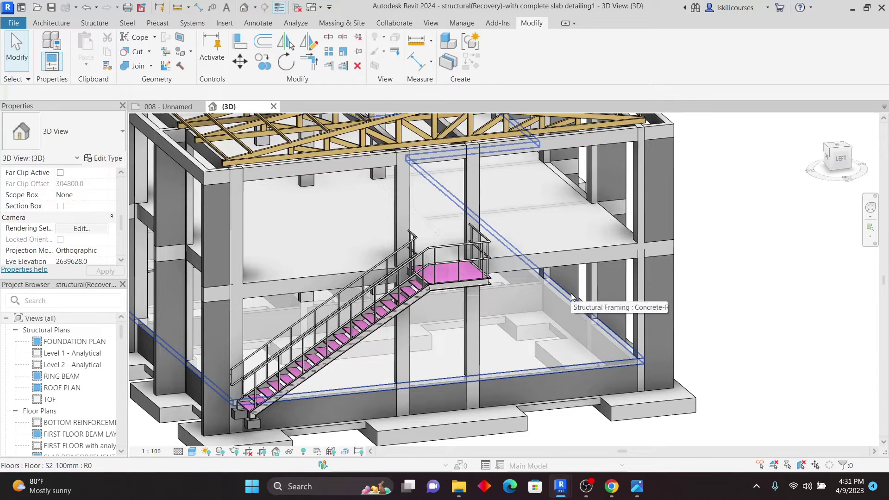
middle_click_drag(572, 297, 588, 277, "shift")
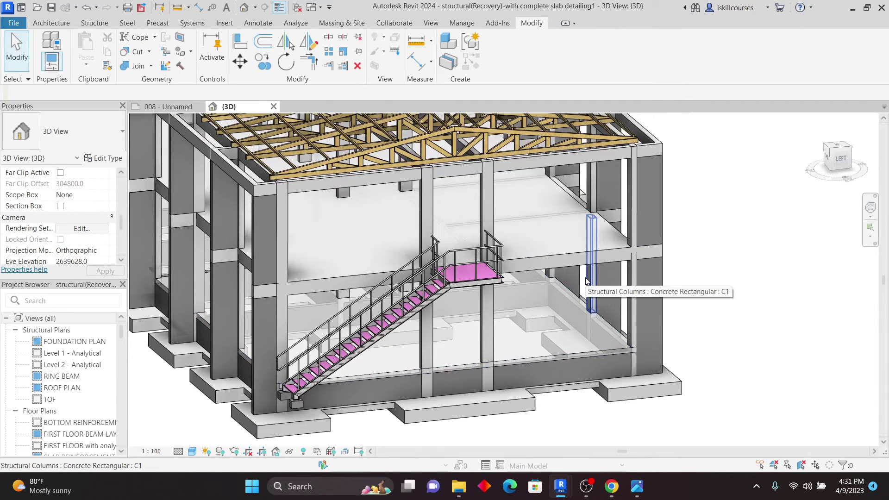
scroll(608, 265, "up", 5)
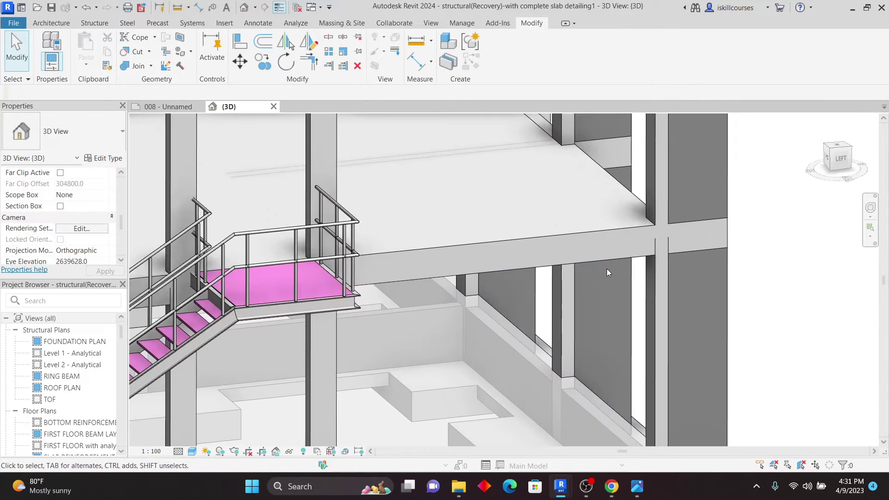
left_click(594, 257)
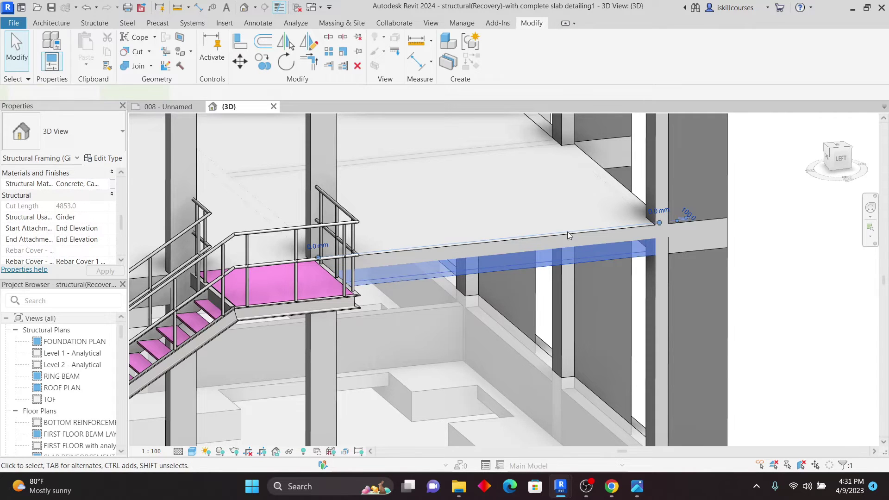
left_click(789, 242)
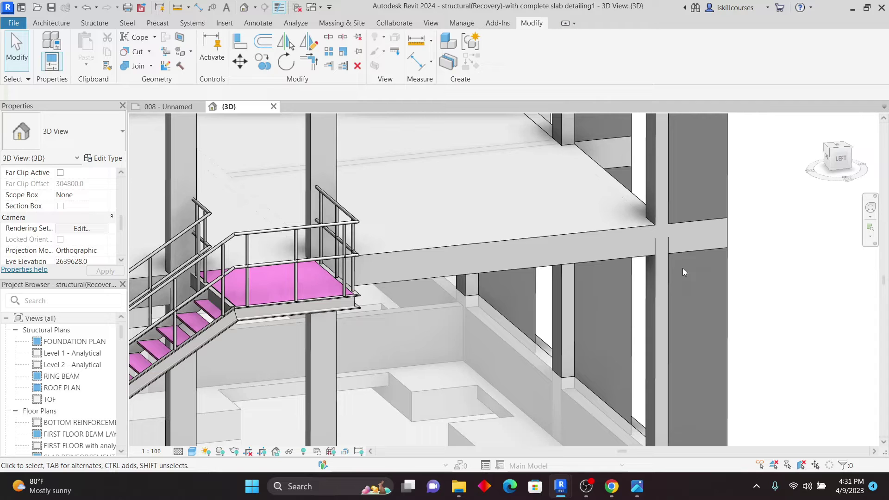
middle_click_drag(682, 269, 402, 255)
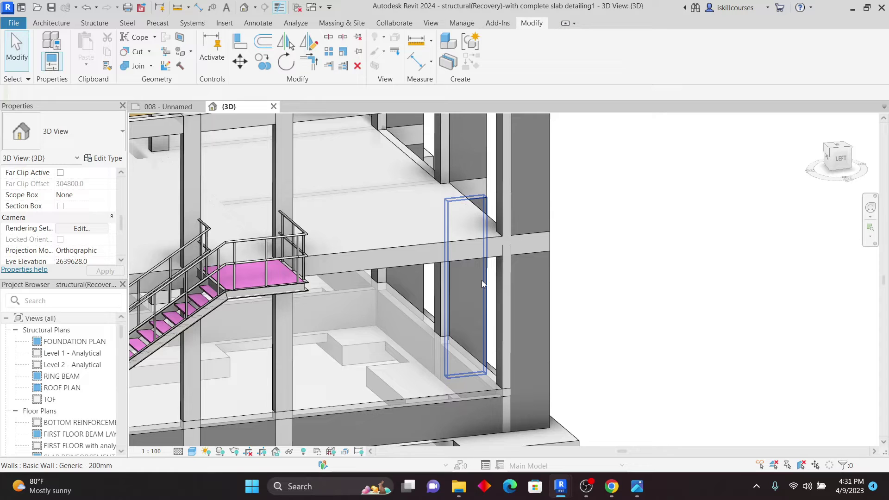
scroll(509, 268, "up", 2)
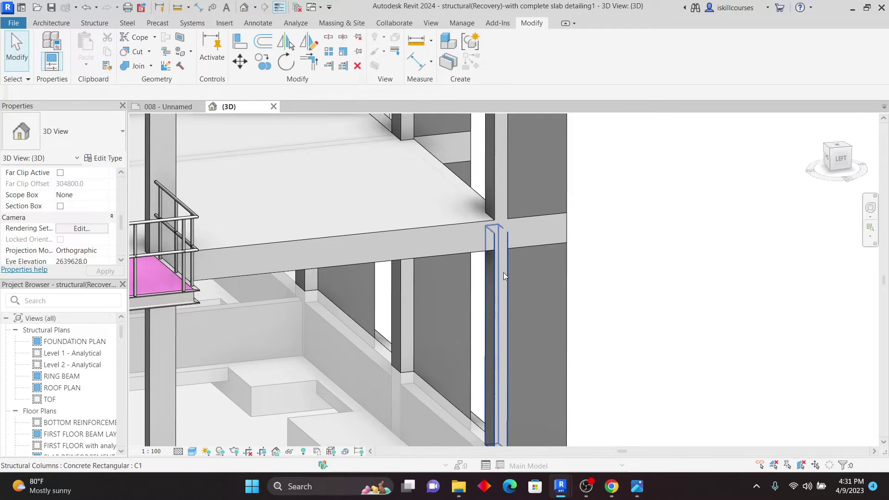
left_click(504, 272)
scroll(517, 250, "up", 1)
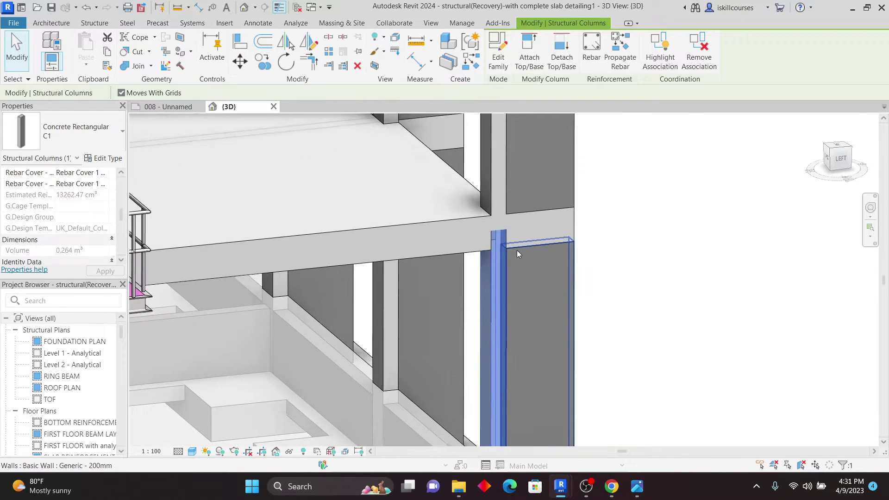
scroll(517, 250, "up", 2)
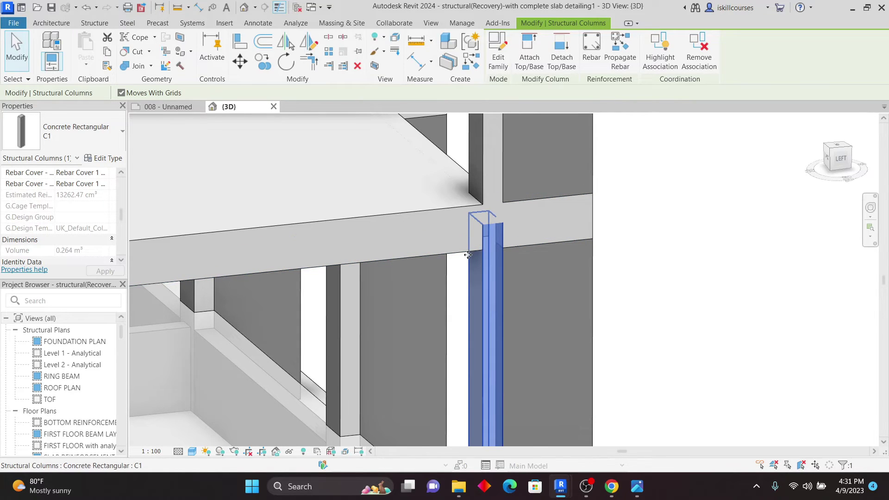
scroll(594, 260, "down", 6)
left_click(631, 247)
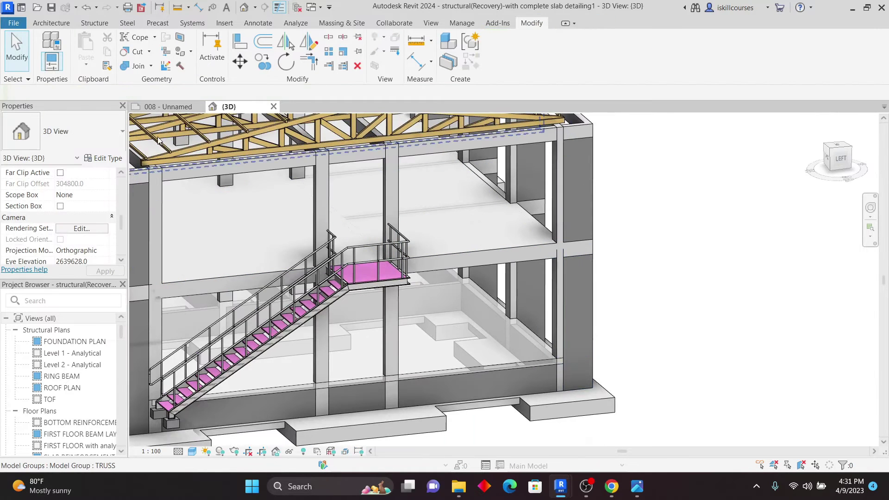
Step: Start Switch Join Order from the Join dropdown and pick the floor slab first
left_click(151, 66)
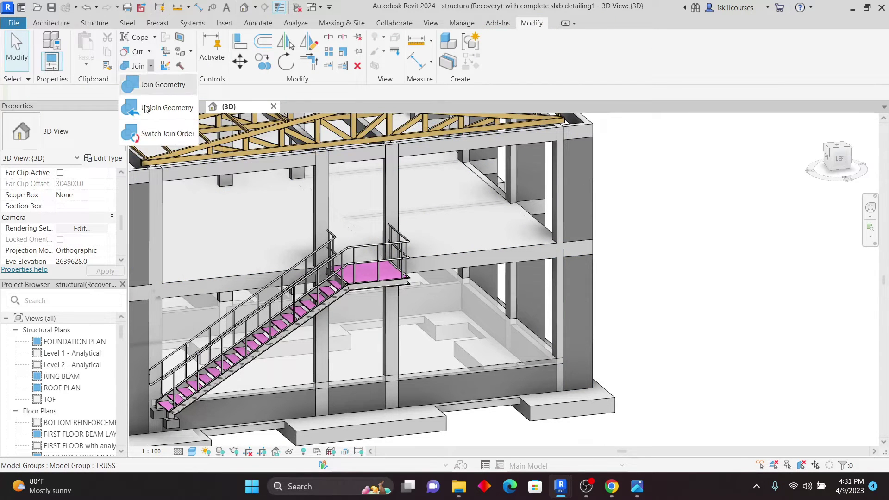
left_click(157, 138)
scroll(479, 257, "up", 3)
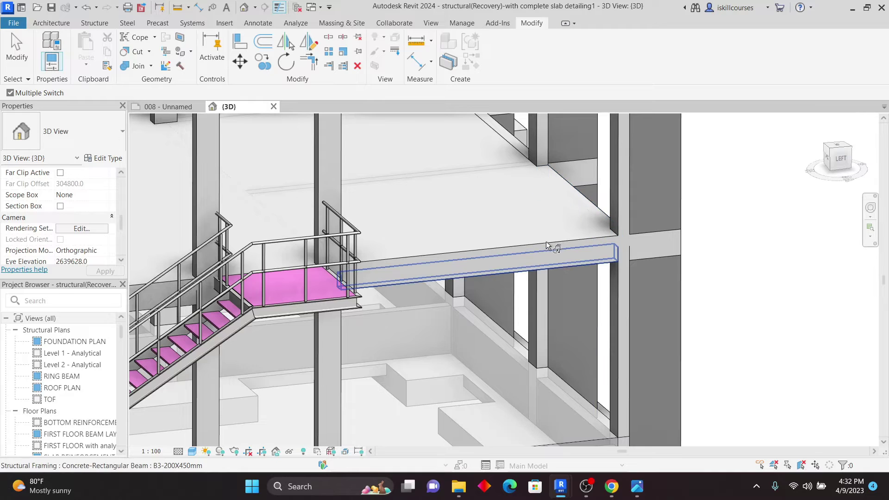
scroll(464, 263, "down", 4)
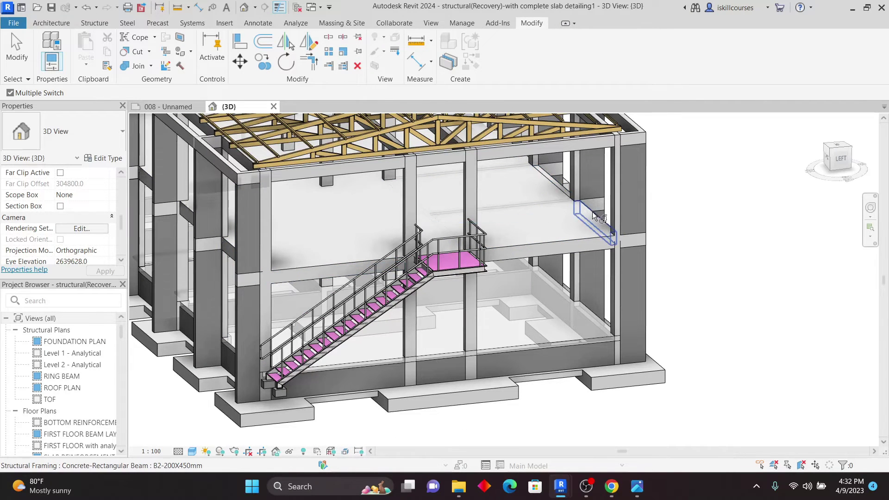
scroll(589, 237, "up", 3)
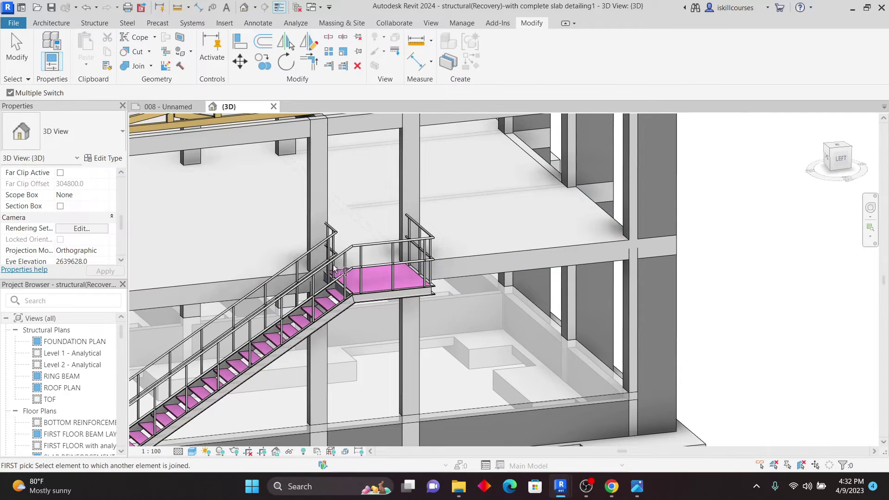
left_click(221, 287)
scroll(385, 168, "down", 2)
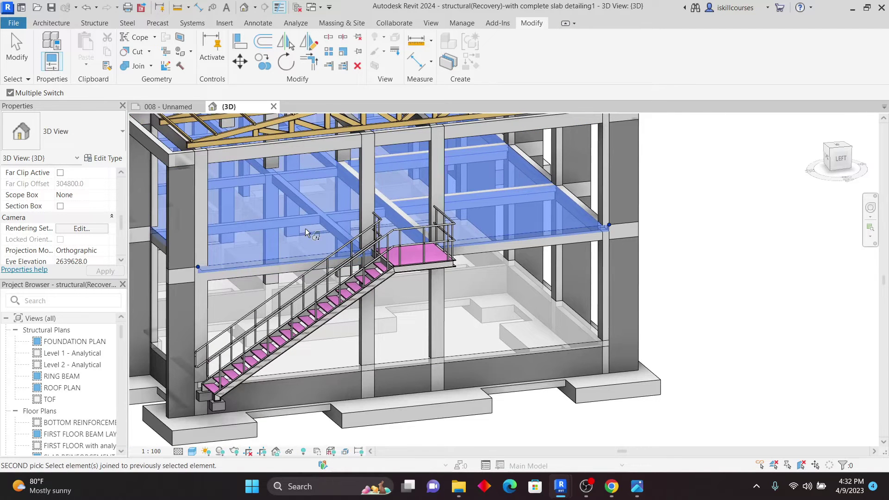
scroll(633, 273, "up", 5)
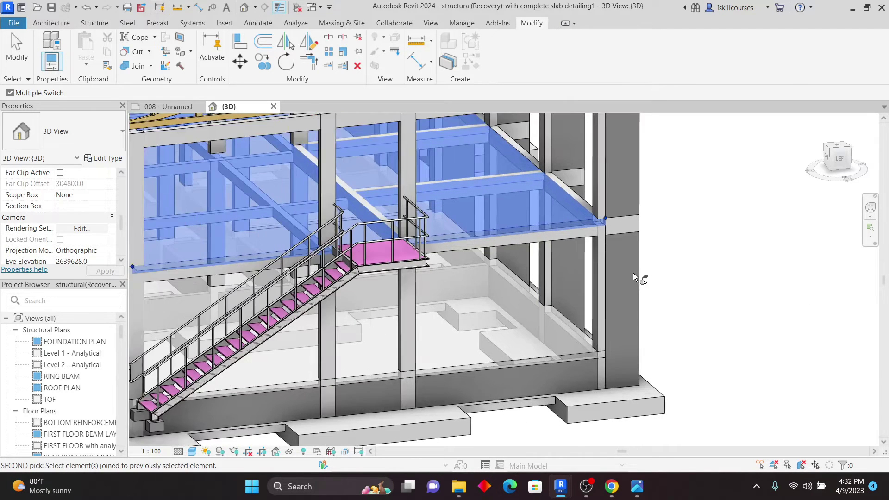
scroll(558, 244, "up", 2)
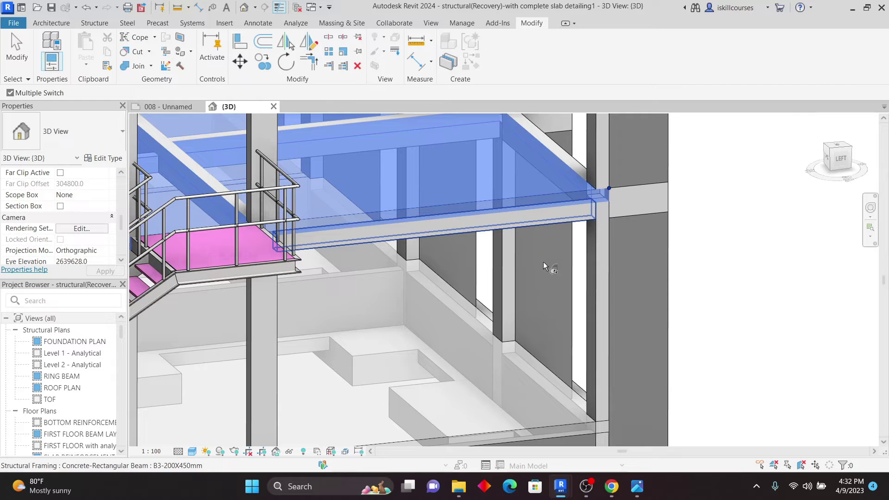
Step: Switch the slab's joins with the landing beam, the beam right of the column, and column C1
left_click(537, 224)
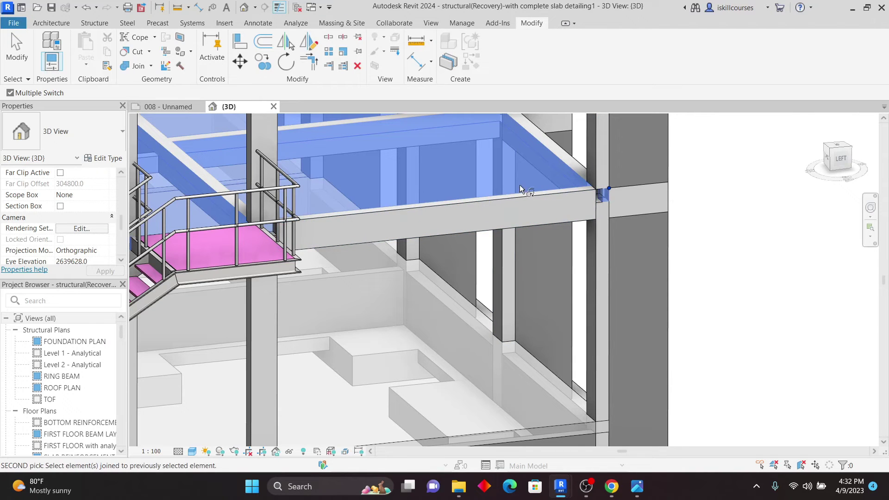
scroll(624, 235, "up", 2)
left_click(619, 218)
left_click(591, 183)
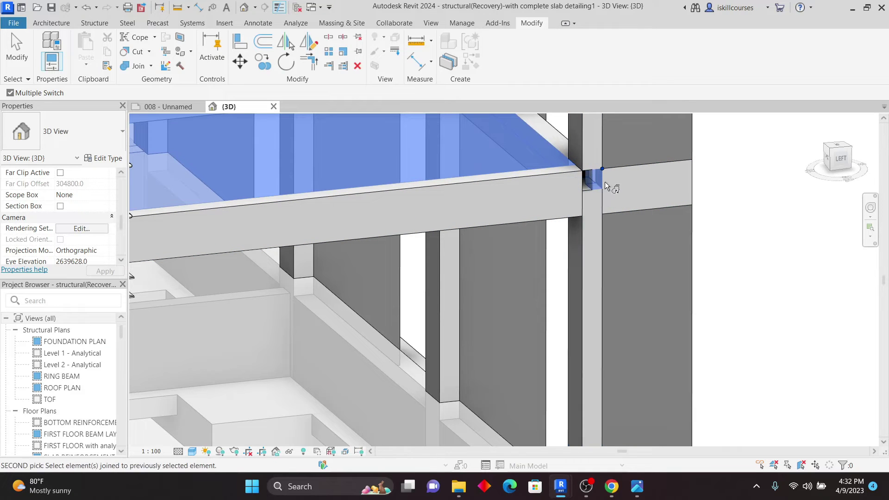
left_click(598, 180)
left_click(599, 221)
scroll(590, 160, "down", 5)
Step: Pick the beams beside the stair and column C2 as first elements for further switches
left_click(273, 283)
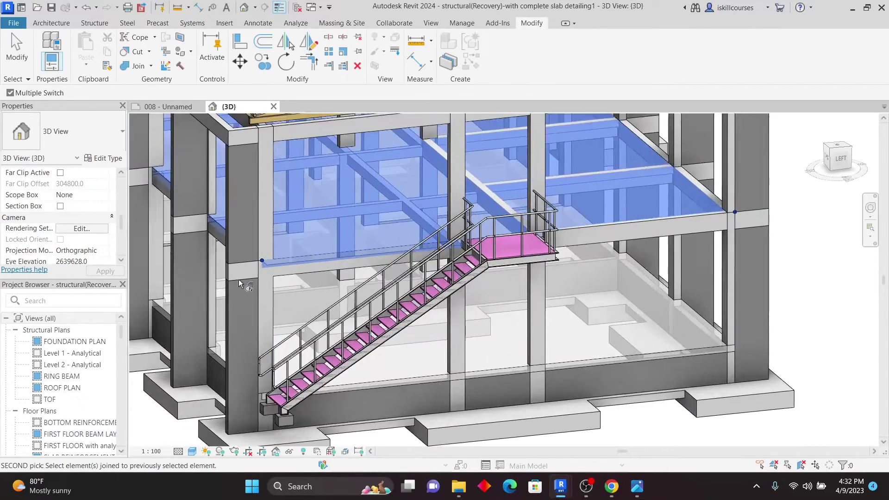
scroll(238, 279, "up", 5)
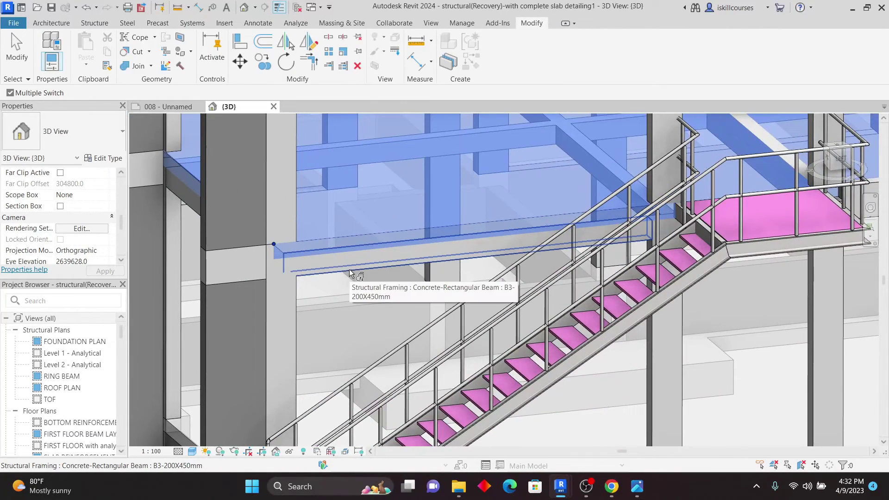
scroll(427, 257, "up", 1)
scroll(426, 257, "down", 5)
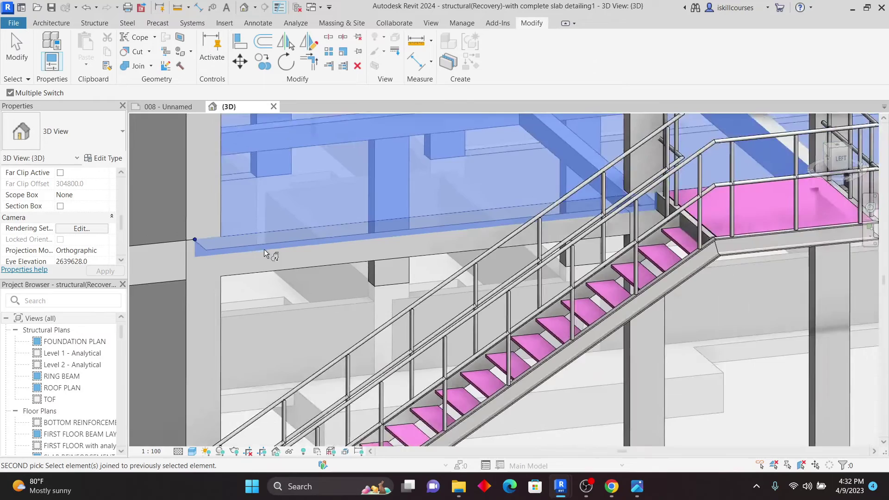
scroll(272, 292, "up", 3)
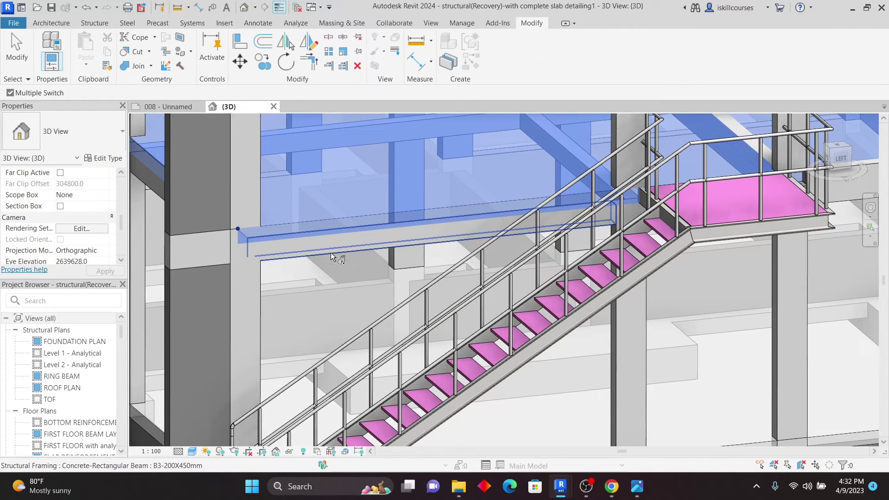
left_click(337, 268)
scroll(248, 239, "up", 3)
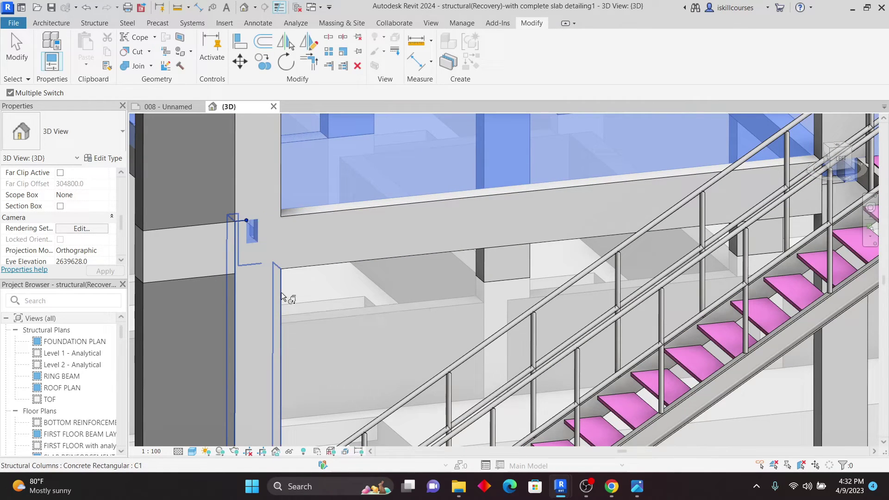
scroll(306, 286, "down", 4)
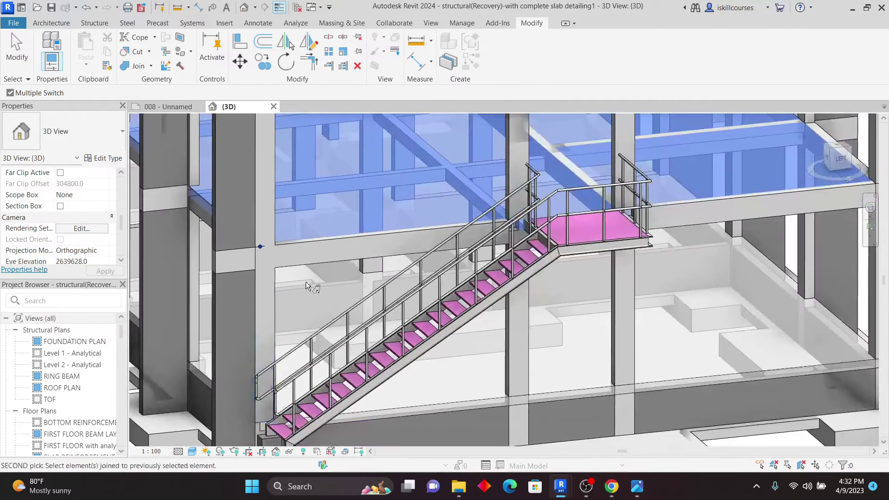
scroll(570, 231, "up", 3)
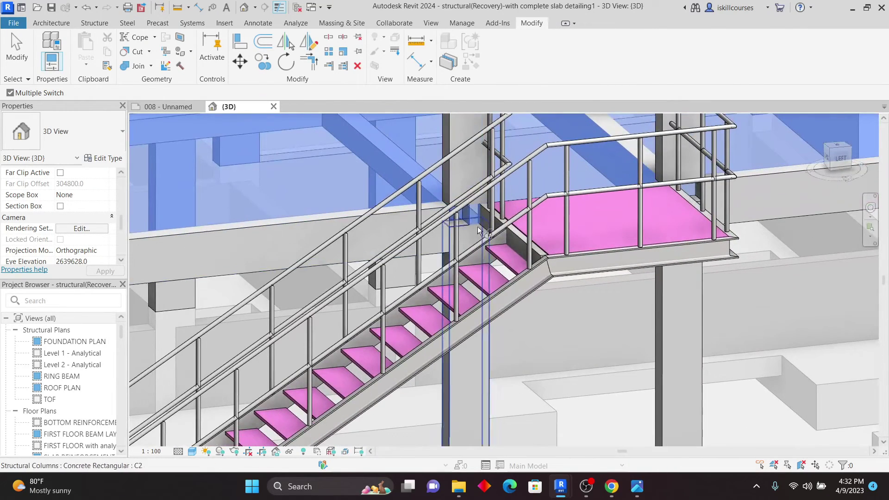
left_click(492, 343)
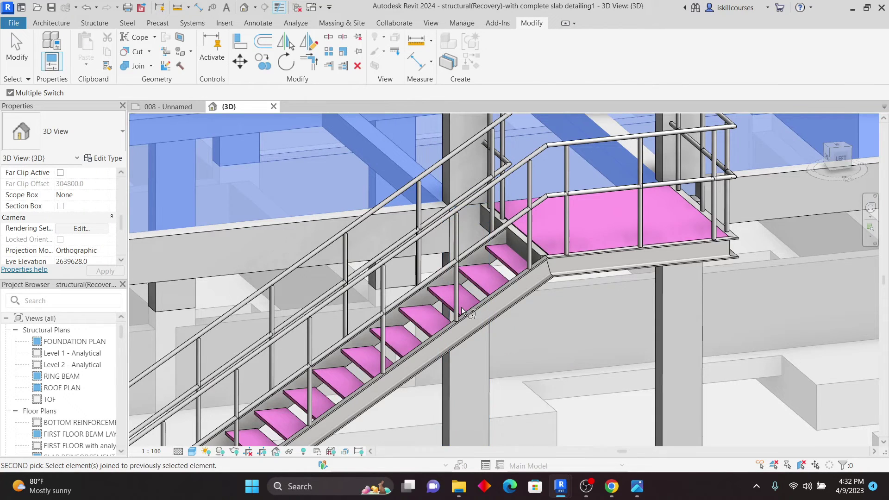
scroll(569, 313, "down", 2)
scroll(602, 315, "up", 2)
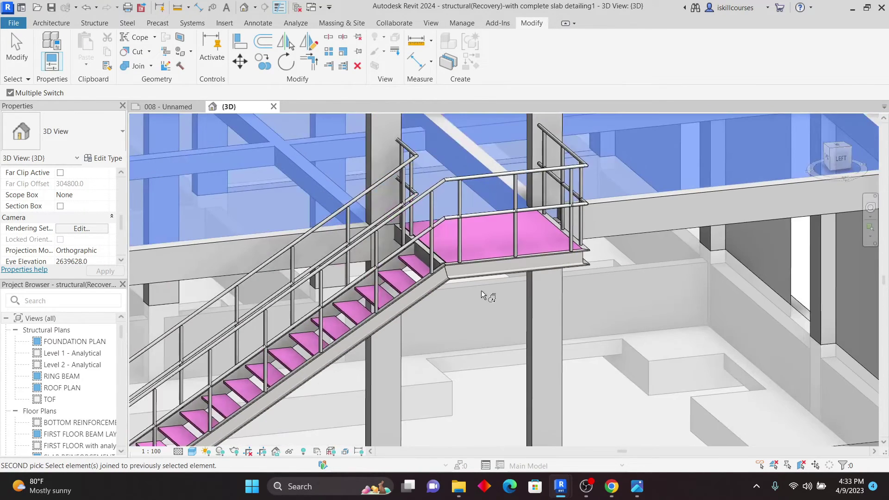
scroll(556, 327, "down", 3)
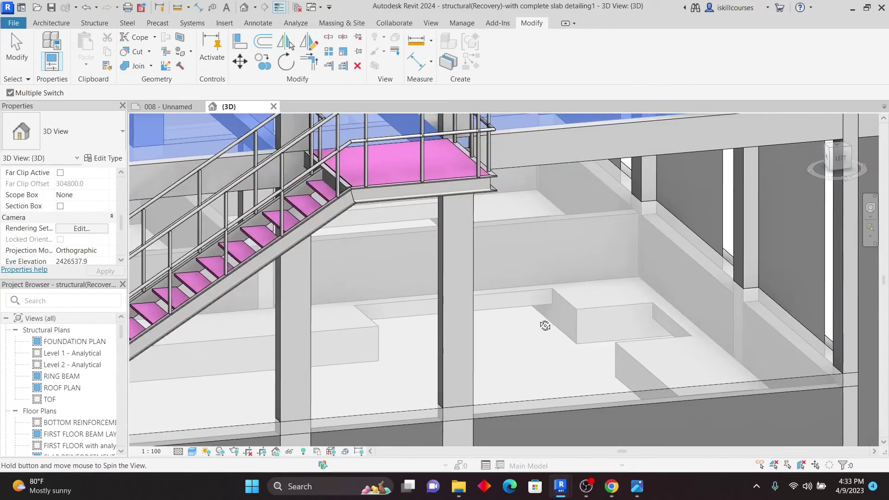
Step: Pick the column under the landing as the first element of the join switch
middle_click_drag(542, 324, 559, 315, "shift")
scroll(559, 314, "down", 5)
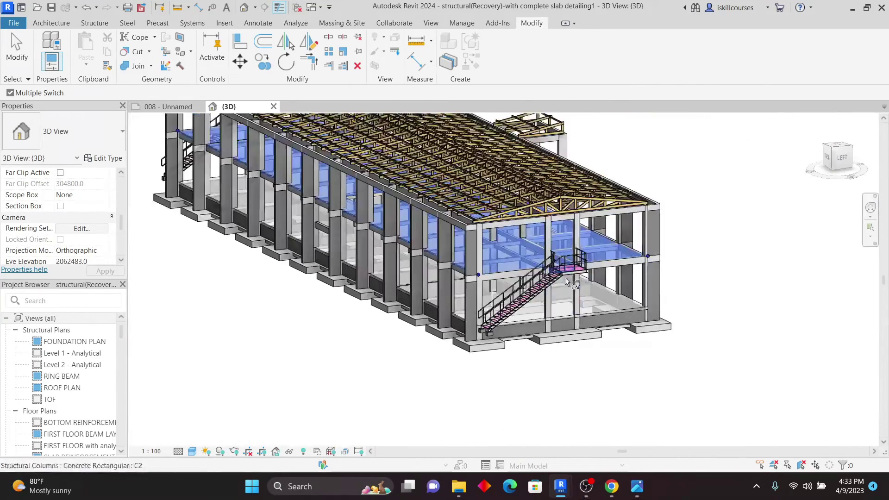
scroll(603, 279, "up", 2)
scroll(603, 279, "up", 2)
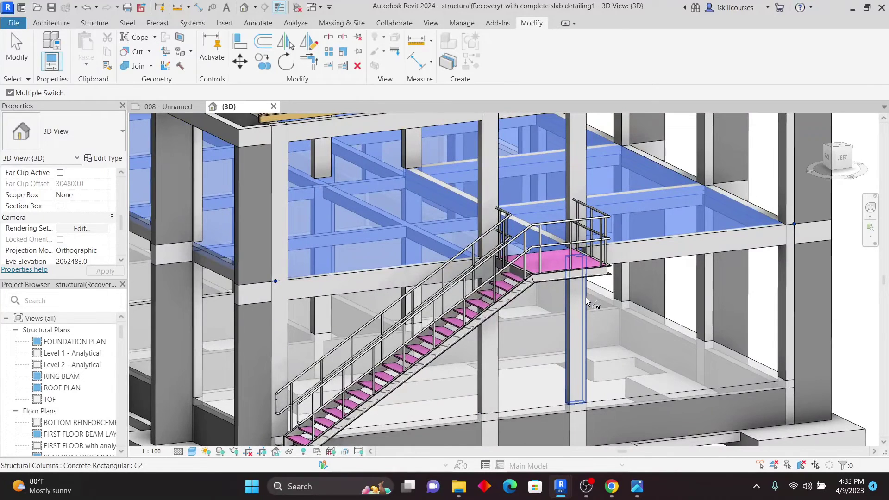
left_click(600, 304)
scroll(519, 296, "up", 4)
scroll(468, 280, "down", 3)
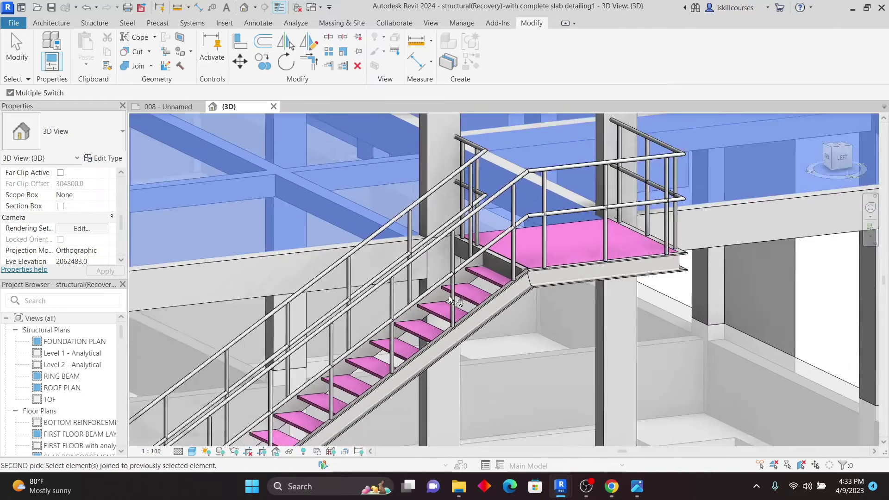
Step: Reverse its join with the beam beneath the landing, then end the command via Modify
left_click(871, 213)
left_click_drag(574, 398, 504, 283)
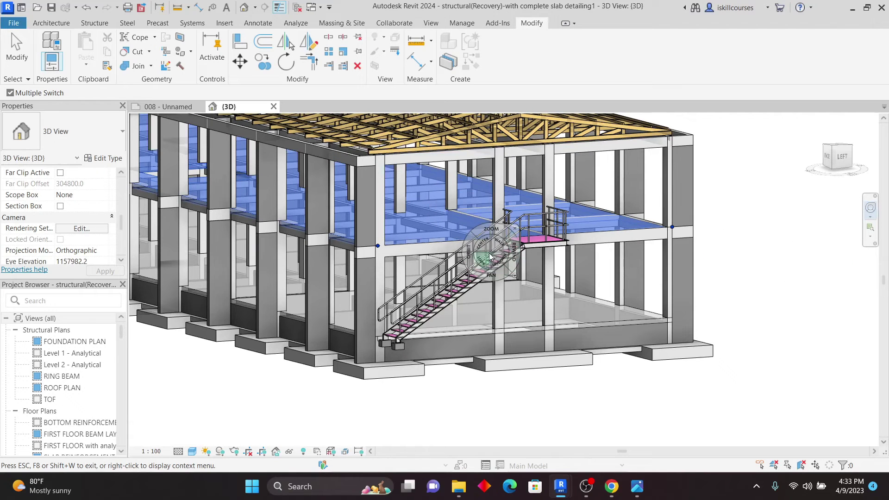
left_click(482, 246)
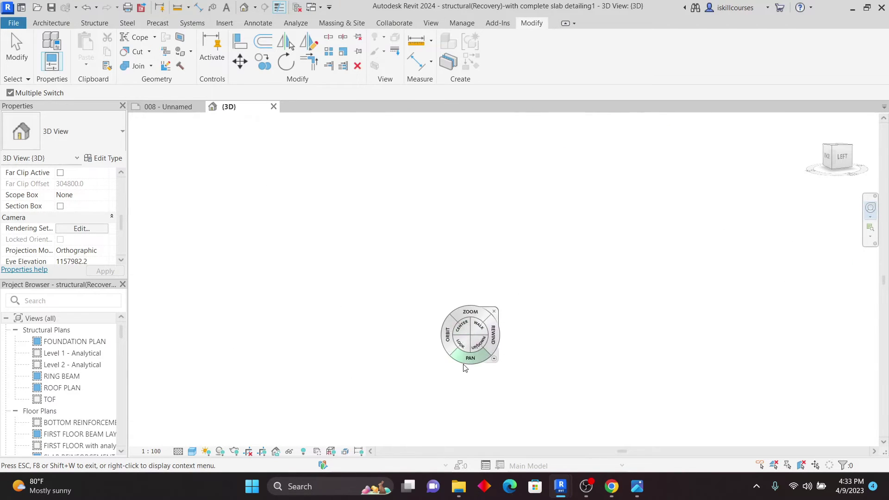
left_click_drag(448, 389, 439, 362)
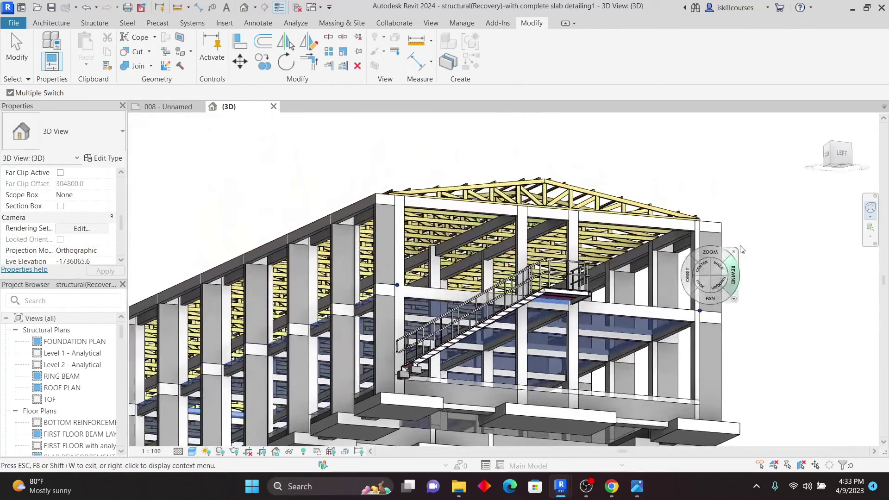
left_click(745, 242)
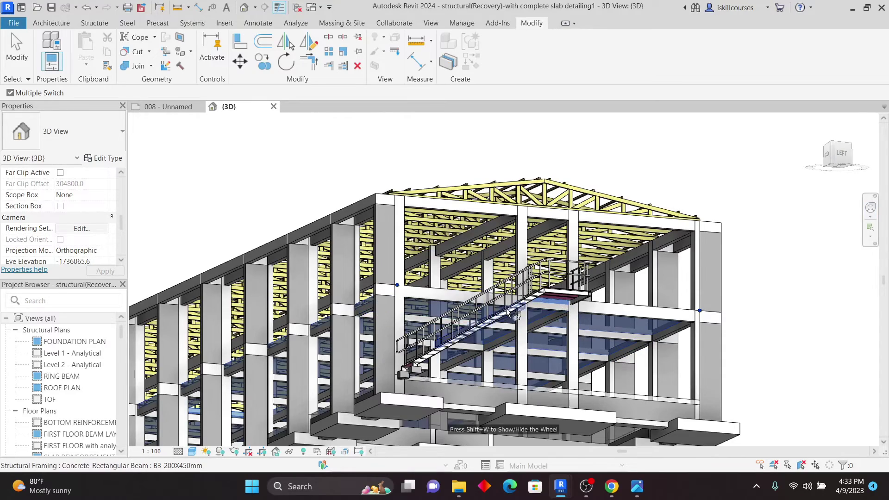
scroll(508, 313, "up", 5)
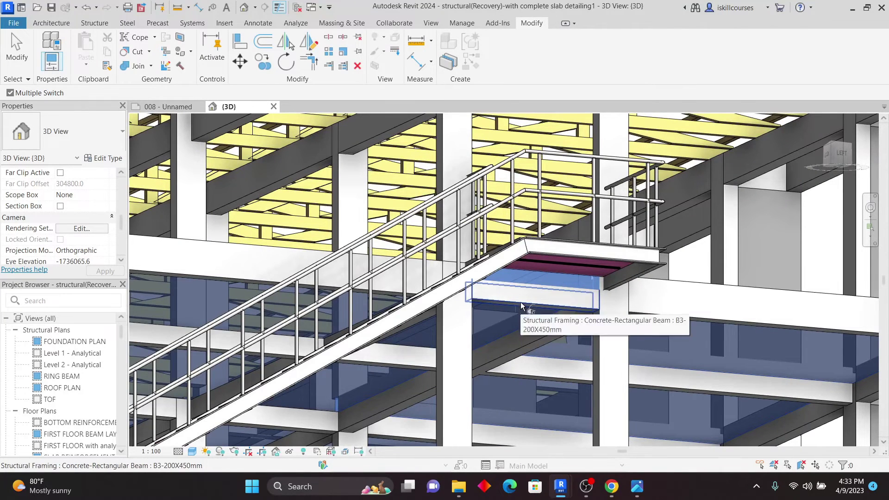
left_click(539, 299)
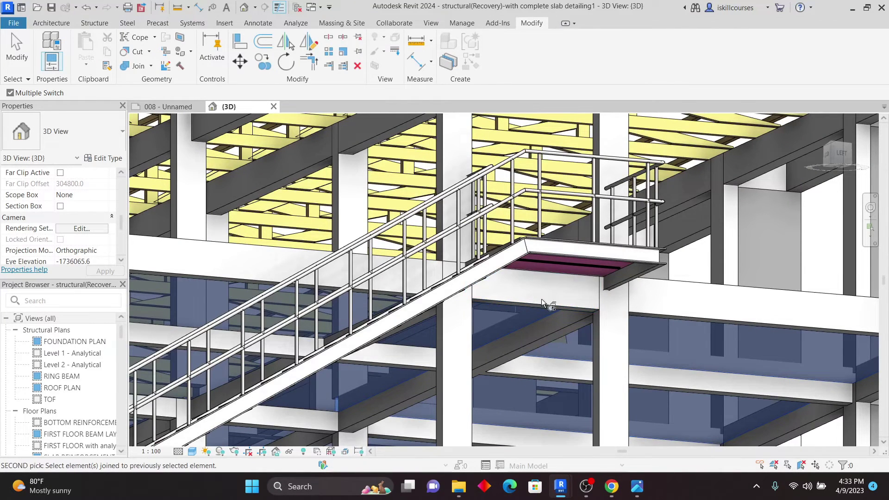
scroll(472, 190, "down", 5)
scroll(398, 290, "up", 5)
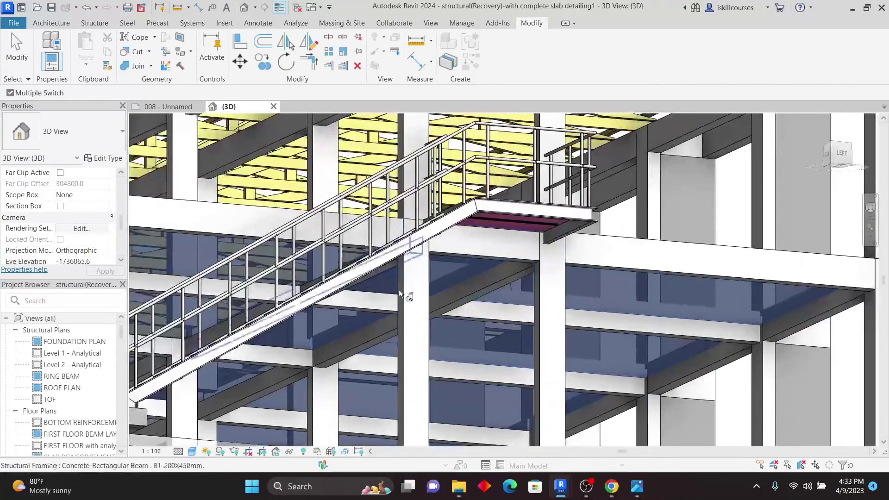
scroll(457, 242, "down", 4)
left_click(17, 55)
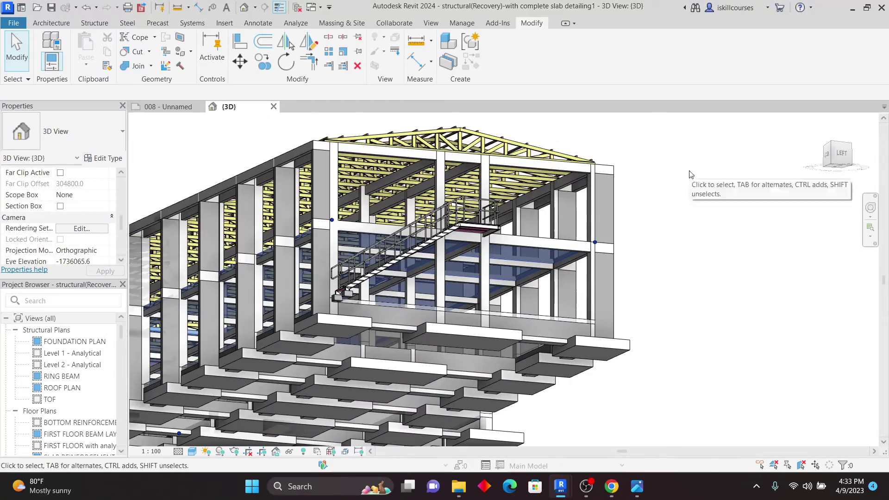
Step: From a near-level side view, select the right-corner concrete column, its beam and column C2
middle_click_drag(688, 170, 705, 335, "shift")
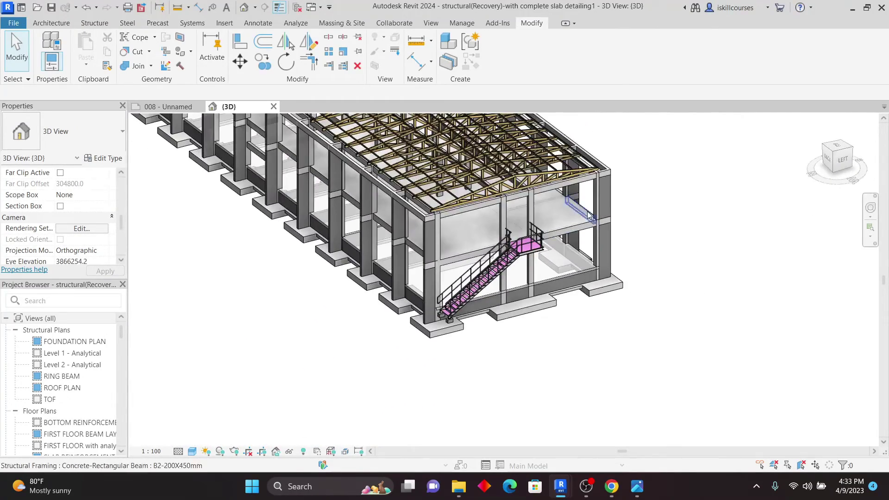
scroll(592, 198, "up", 3)
scroll(376, 287, "up", 2)
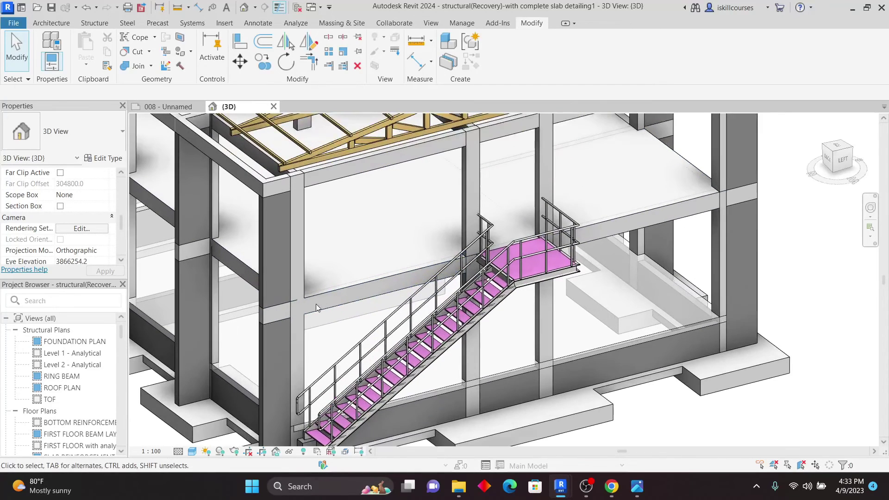
scroll(663, 199, "up", 2)
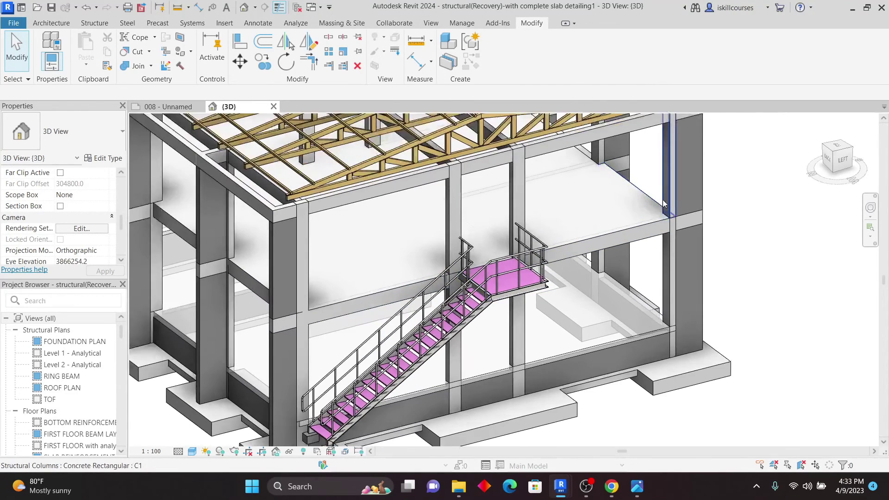
left_click(674, 251)
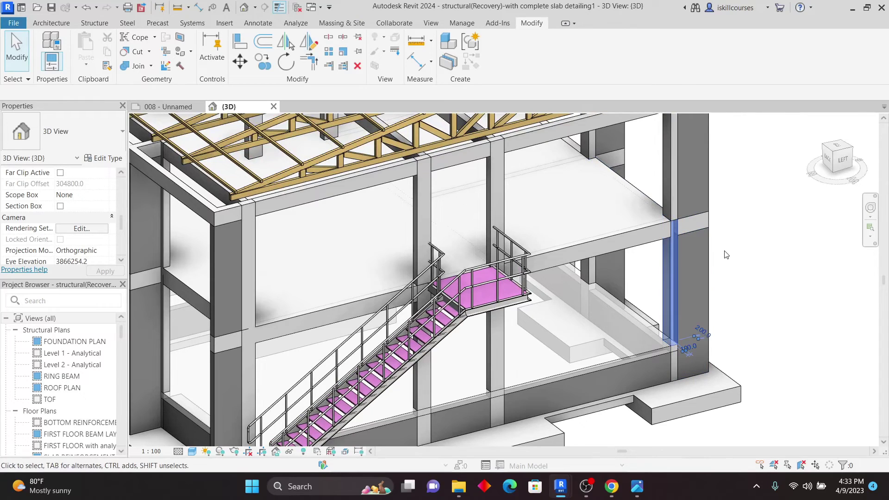
left_click(701, 228, "ctrl")
left_click(504, 355, "ctrl")
Step: Add the column left of the stairs, another beam, its left-end column and remaining frame members
left_click(422, 366, "ctrl")
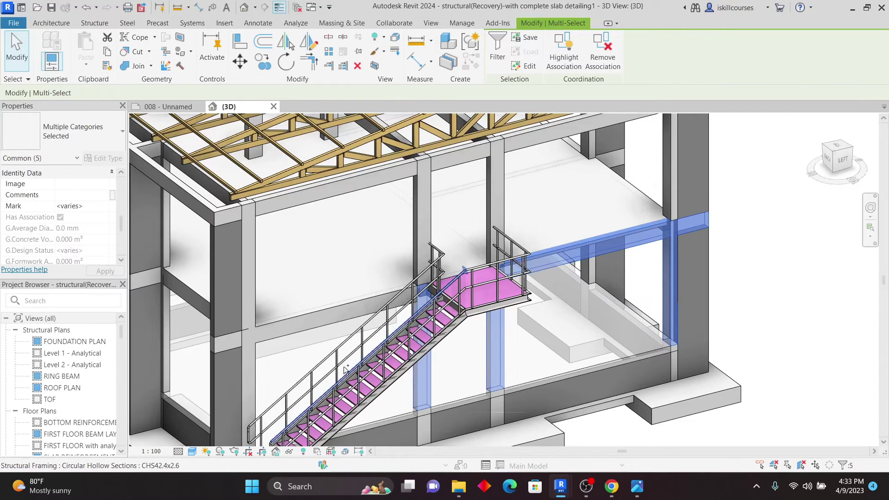
left_click(325, 322, "ctrl")
left_click(254, 377, "ctrl")
left_click(495, 324, "ctrl")
middle_click_drag(496, 324, 533, 208, "shift")
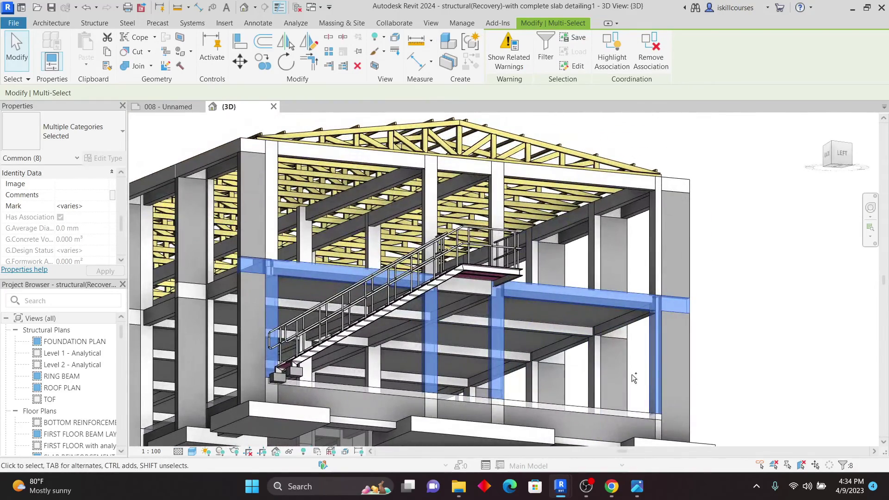
left_click(468, 289, "ctrl")
middle_click_drag(468, 289, 696, 296, "shift")
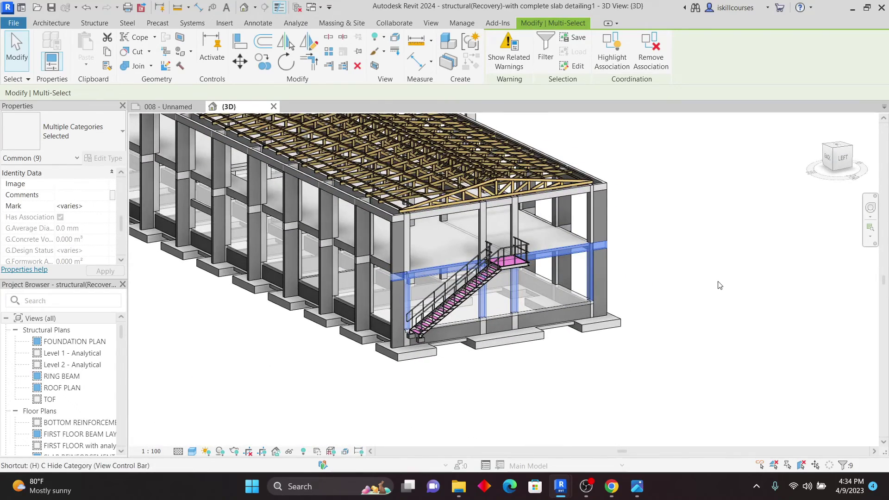
Step: Isolate the selected concrete beams and columns with HI, then clear the selection
key("h")
key("i")
key("Escape")
scroll(447, 288, "up", 2)
scroll(422, 332, "down", 3)
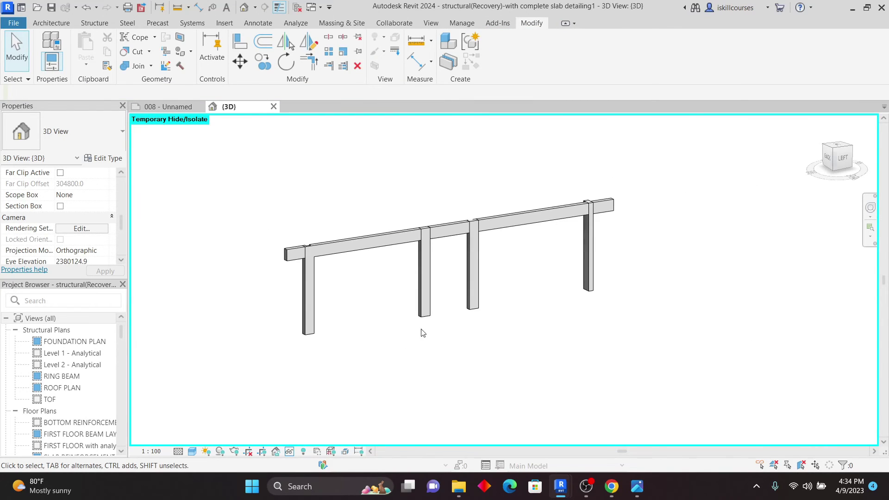
Step: Orbit the isolated frame to back-right and back-left views to inspect its joints
middle_click_drag(381, 336, 537, 328, "shift")
scroll(540, 296, "up", 4)
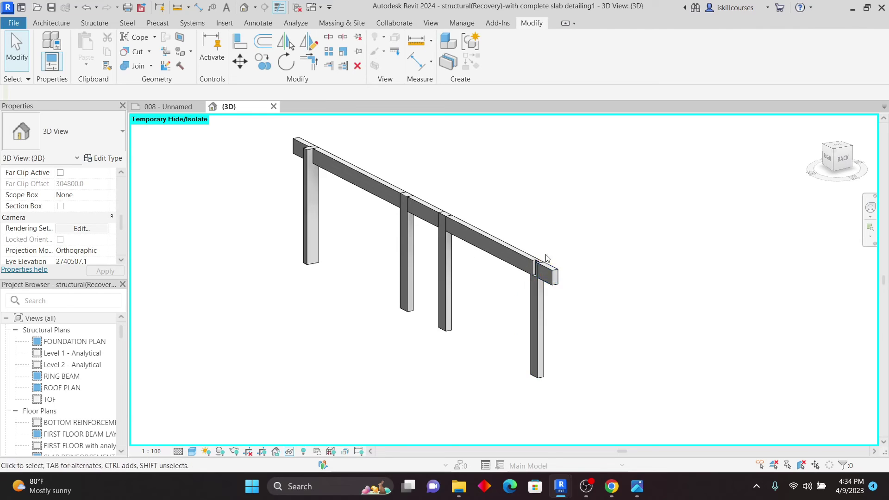
scroll(541, 282, "up", 2)
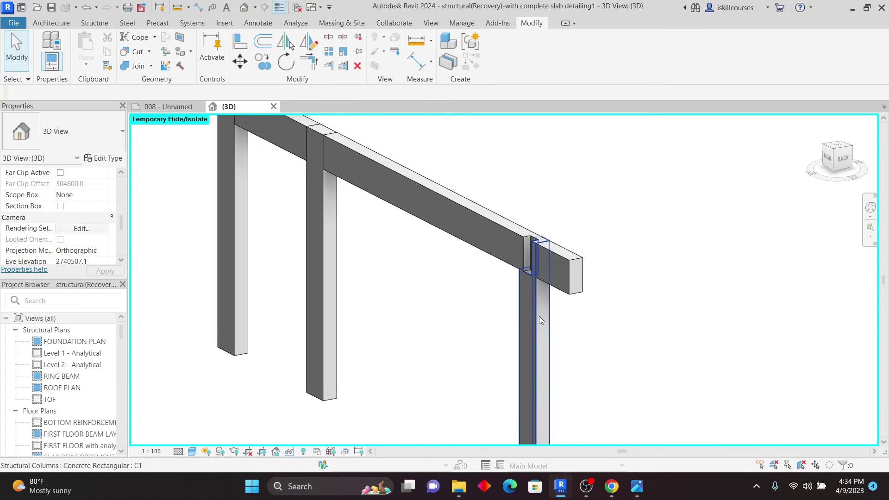
scroll(532, 274, "down", 5)
middle_click_drag(566, 314, 379, 216, "shift")
scroll(378, 216, "up", 5)
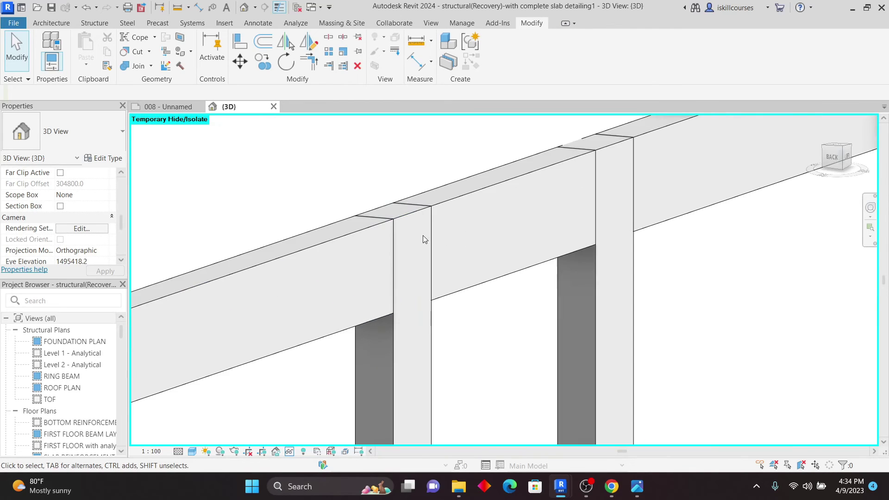
scroll(444, 236, "down", 2)
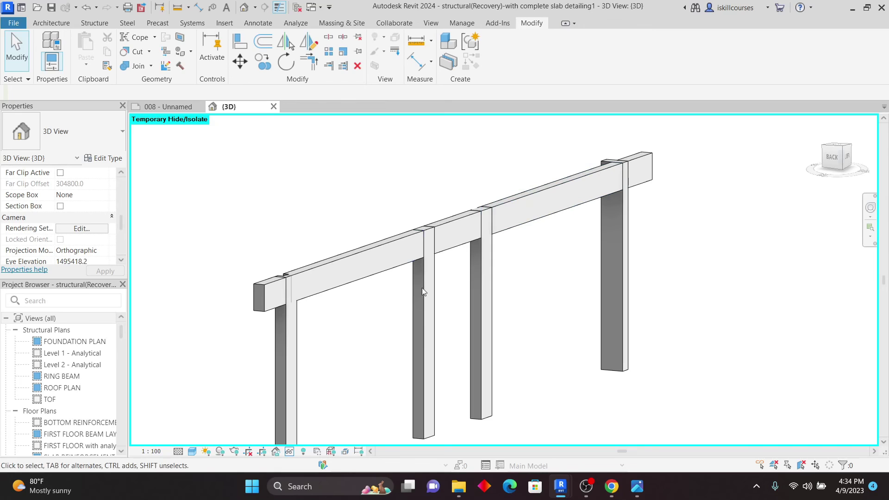
Step: Apply the temporary Hide/Isolate to the 3D view so only the concrete frame stays visible
left_click(292, 452)
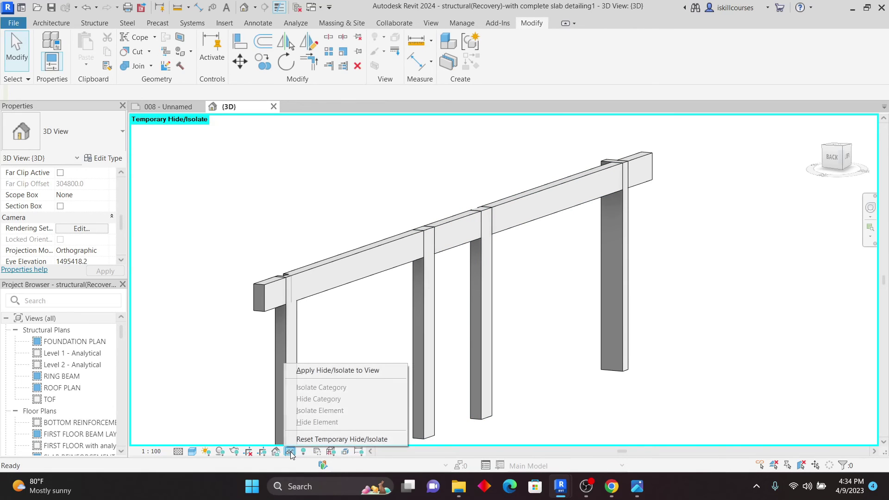
left_click(344, 371)
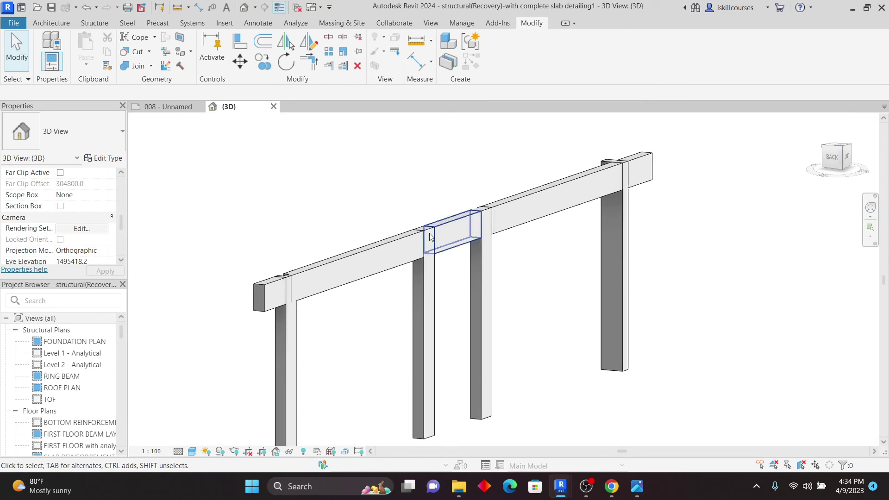
scroll(522, 182, "down", 2)
scroll(496, 204, "up", 3)
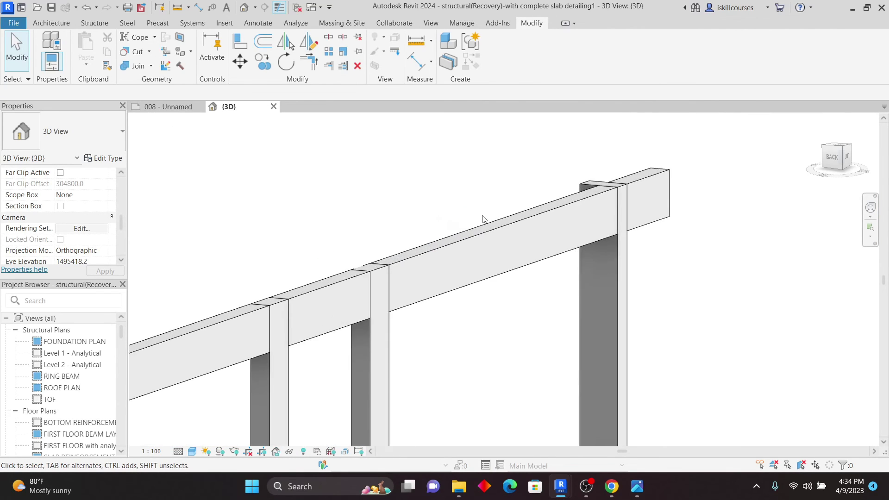
scroll(492, 195, "down", 4)
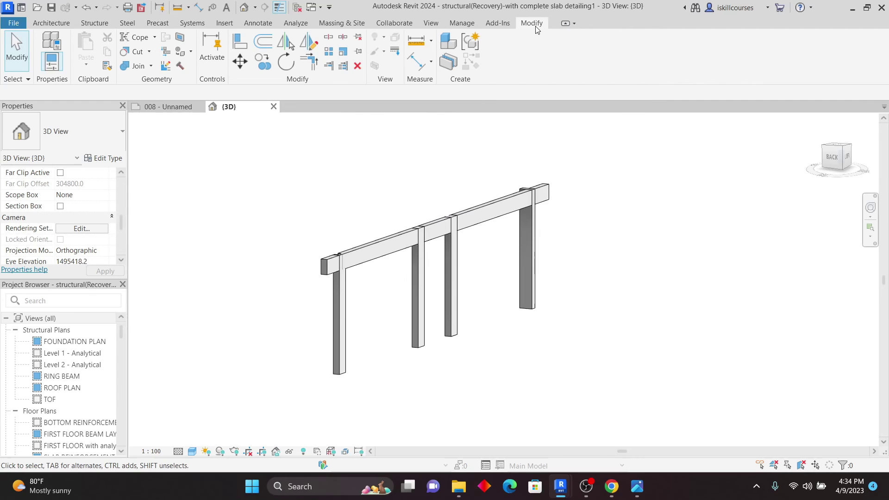
left_click(151, 68)
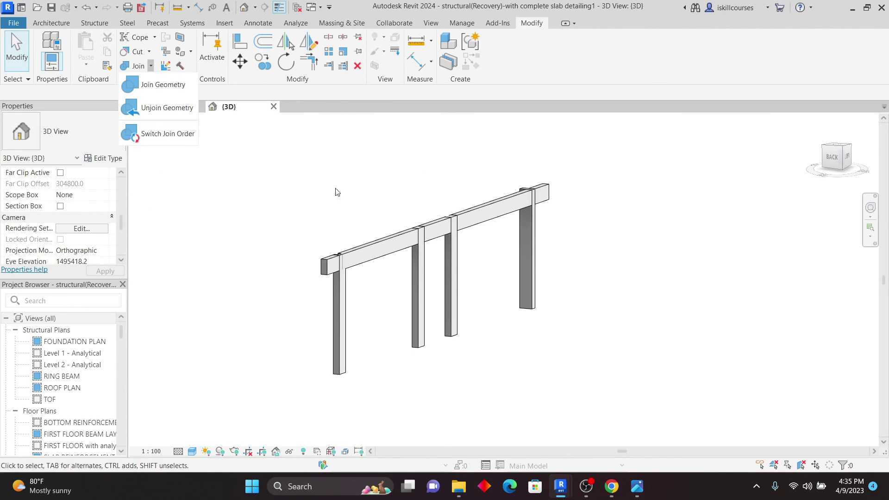
scroll(388, 267, "up", 1)
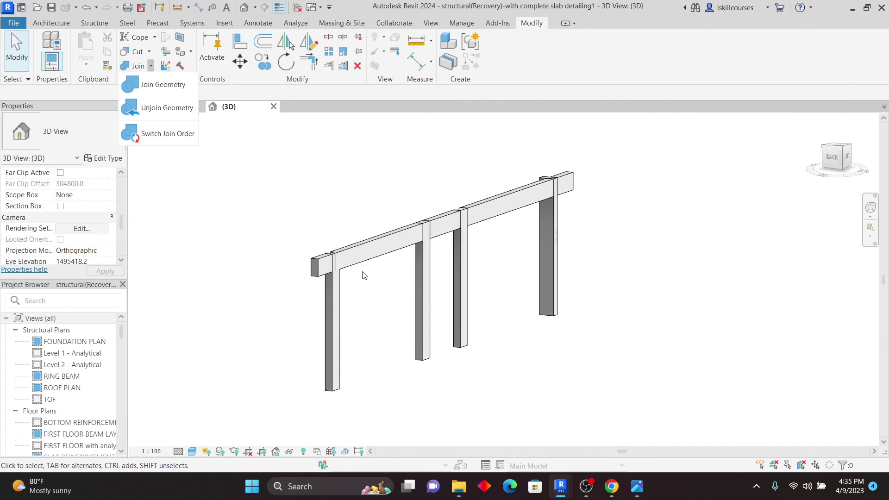
left_click(337, 271)
scroll(495, 269, "up", 2)
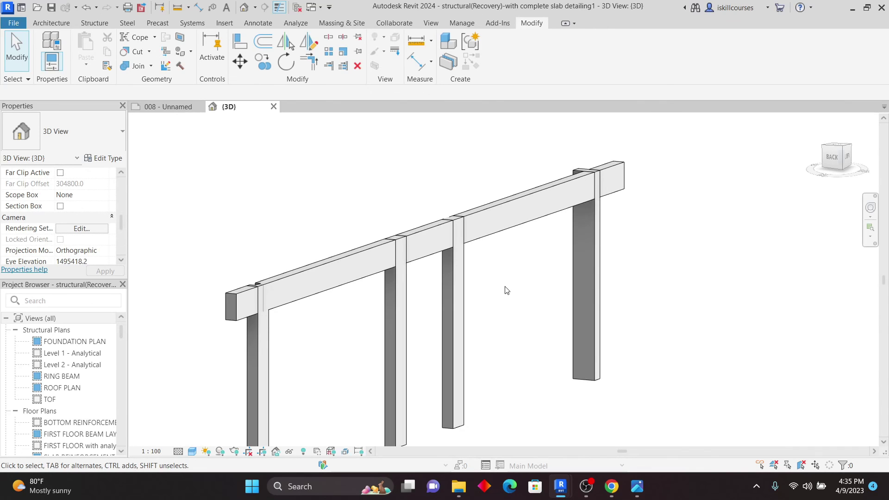
scroll(507, 291, "up", 1)
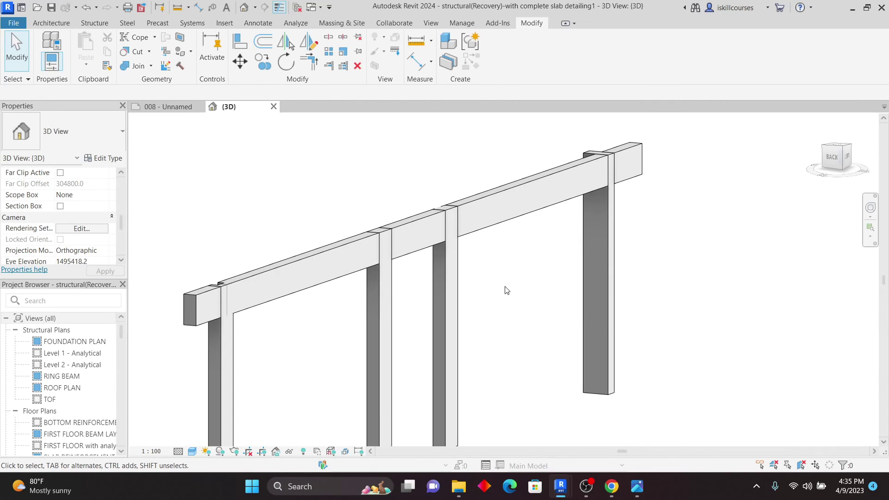